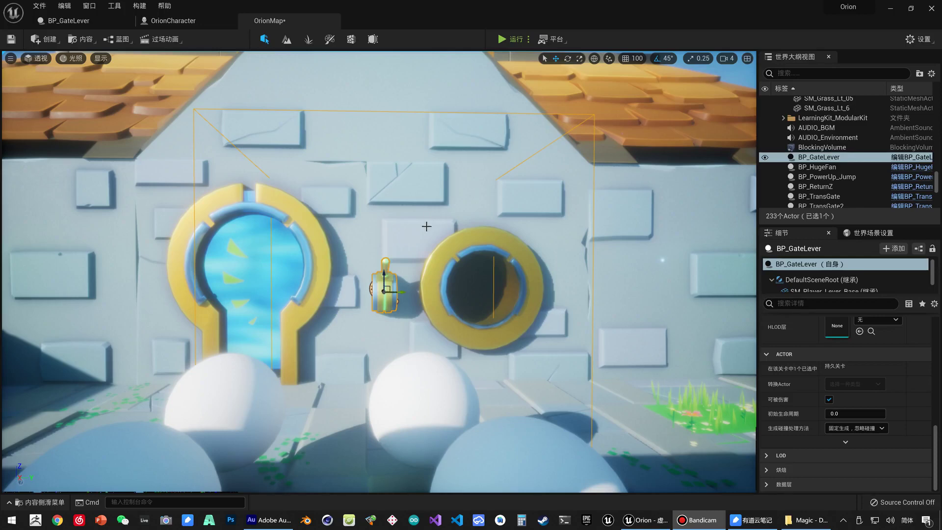
Drag the BP_GateLever actor right along the wall so it sits past the round window
{"action": "left_click", "coordinate": [426, 226]}
{"action": "scroll", "coordinate": [427, 226], "scroll_direction": "up", "scroll_amount": 3}
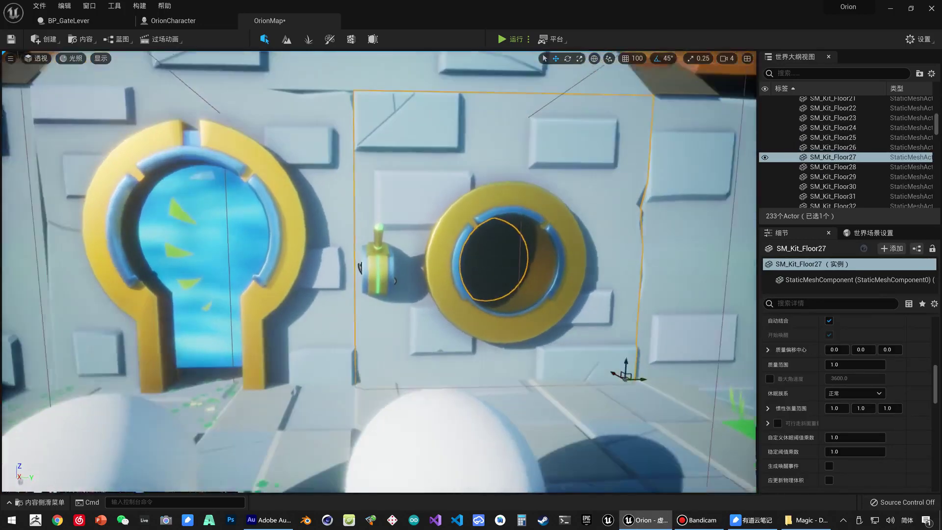
{"action": "scroll", "coordinate": [394, 280], "scroll_direction": "down", "scroll_amount": 2}
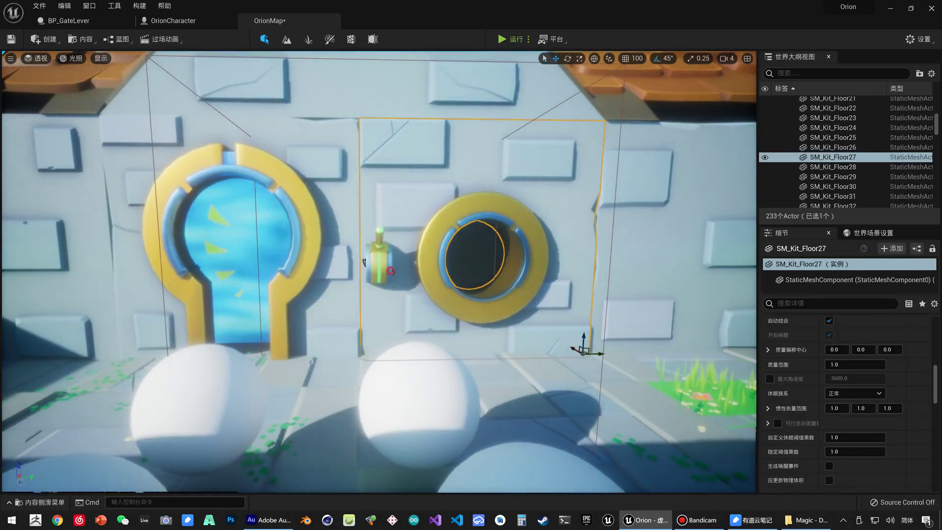
{"action": "left_click", "coordinate": [387, 267]}
{"action": "scroll", "coordinate": [380, 246], "scroll_direction": "down", "scroll_amount": 2}
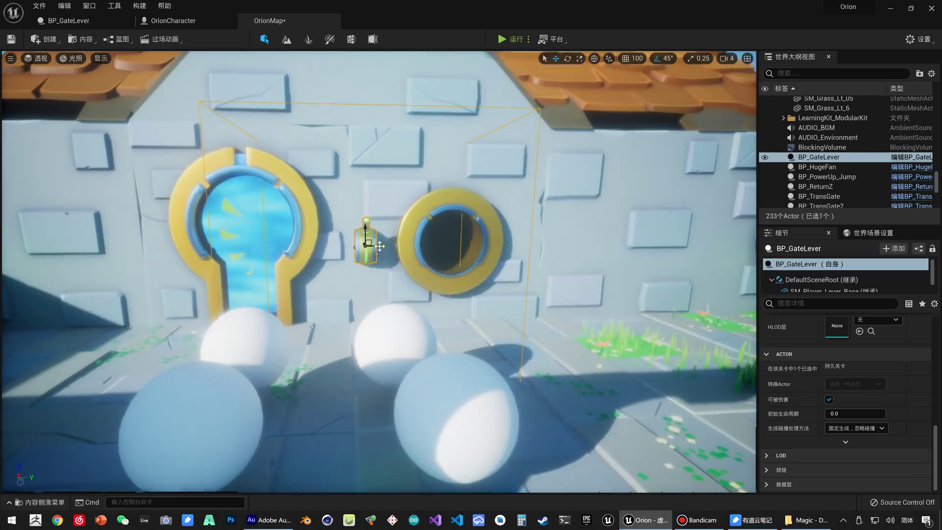
{"action": "left_click_drag", "start_coordinate": [380, 246], "coordinate": [595, 244]}
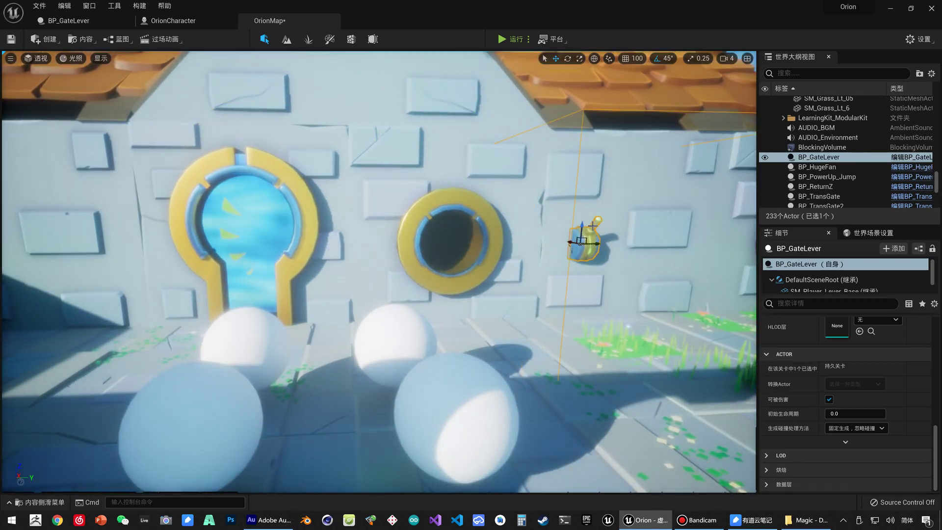
{"action": "mouse_move", "coordinate": [448, 175]}
{"action": "right_mouse_down"}
{"action": "mouse_move", "coordinate": [426, 176]}
{"action": "mouse_move", "coordinate": [404, 224]}
{"action": "mouse_move", "coordinate": [408, 216]}
{"action": "right_mouse_up"}
Create an Actor-based Blueprint class named BP_Gate and open it in the Blueprint editor
{"action": "key", "text": "ctrl+space"}
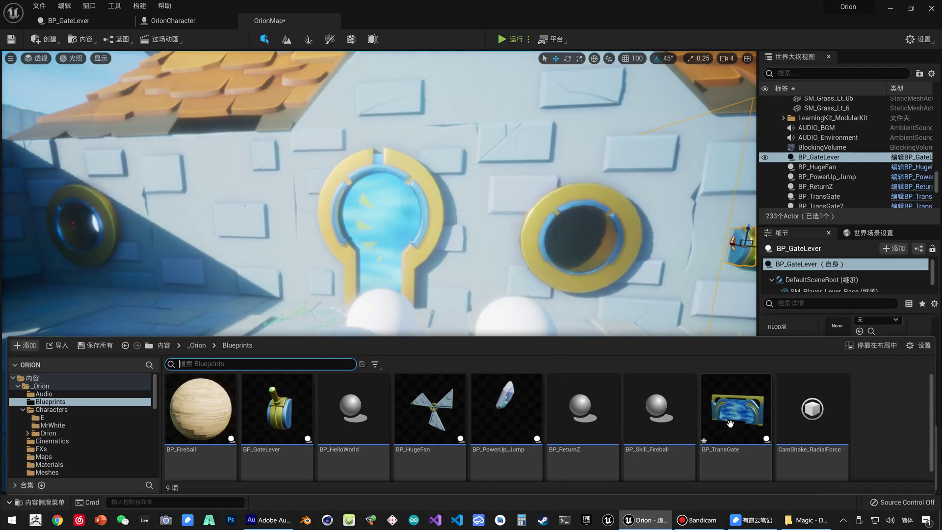
{"action": "right_click", "coordinate": [896, 401]}
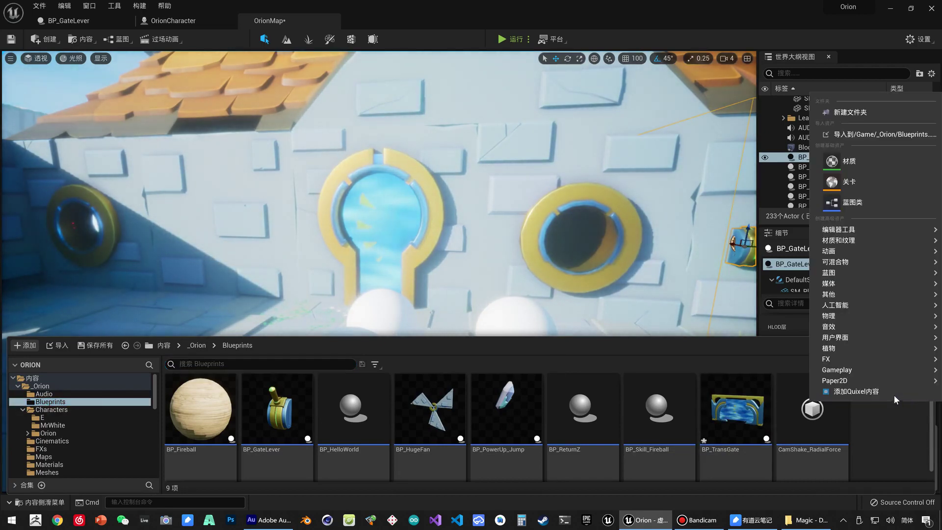
{"action": "left_click", "coordinate": [843, 202]}
{"action": "left_click", "coordinate": [357, 182]}
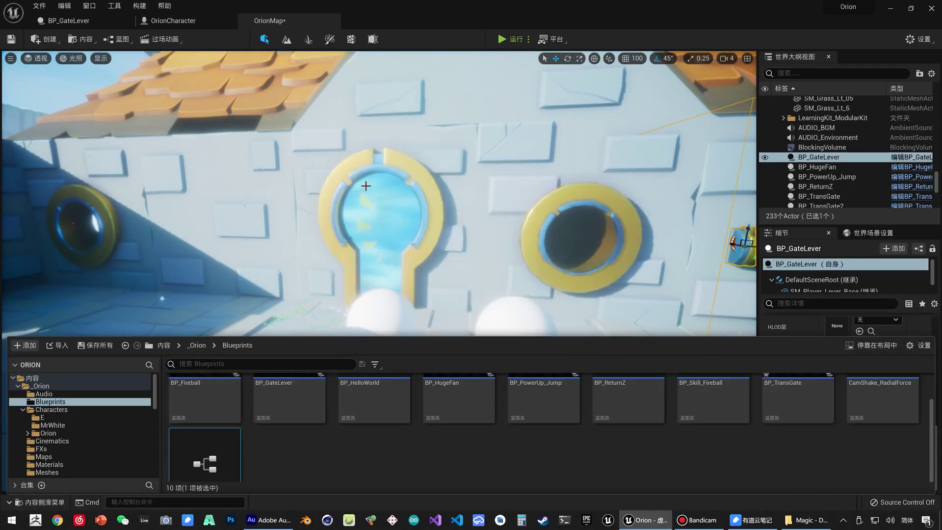
{"action": "type", "text": "BP_Gate"}
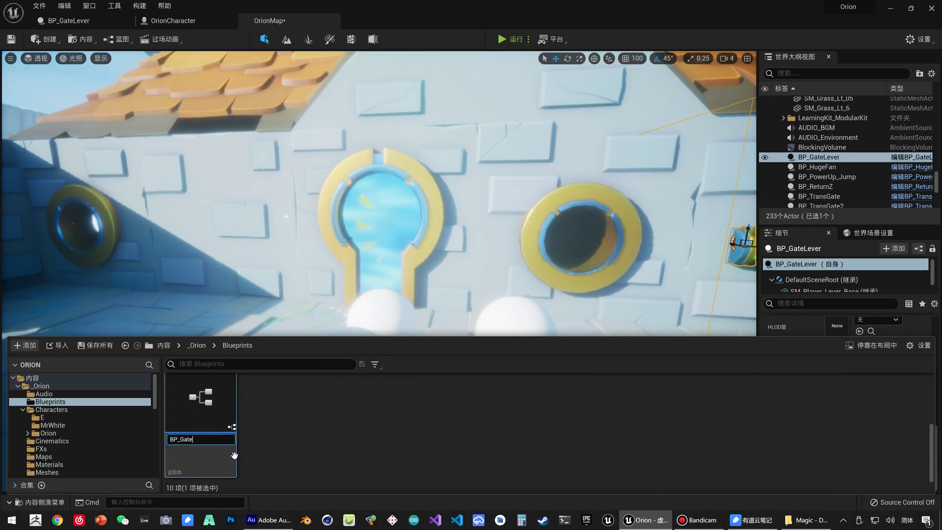
{"action": "key", "text": "Return"}
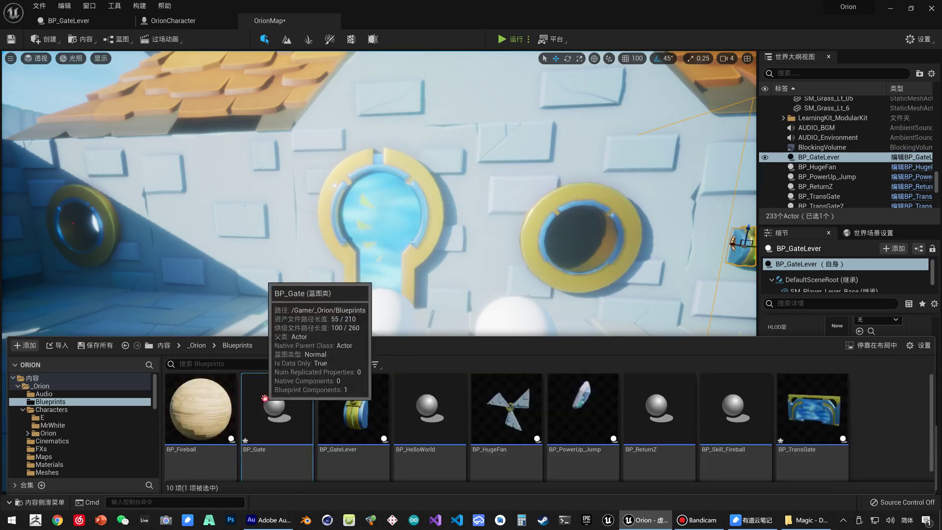
{"action": "double_click", "coordinate": [277, 410]}
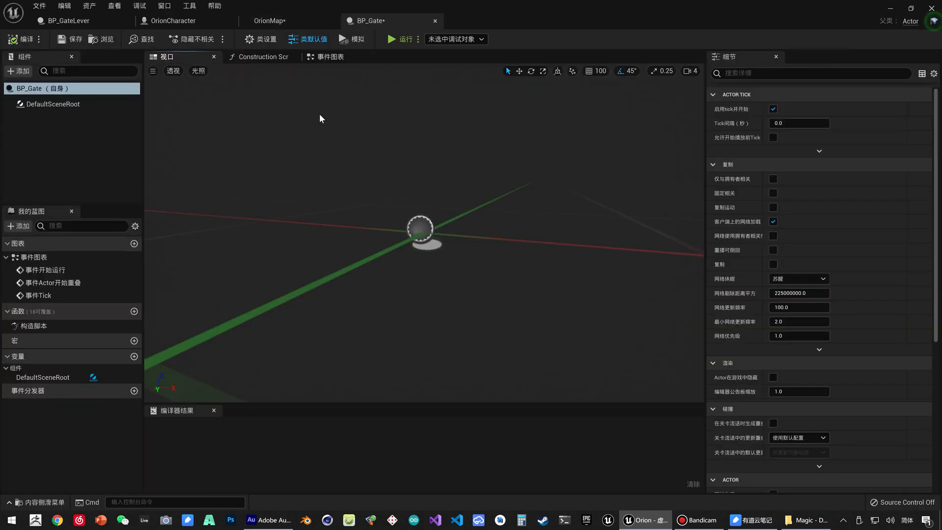
With DefaultSceneRoot selected, browse the Content Drawer to the Architecture Walls folder
{"action": "left_click", "coordinate": [123, 104]}
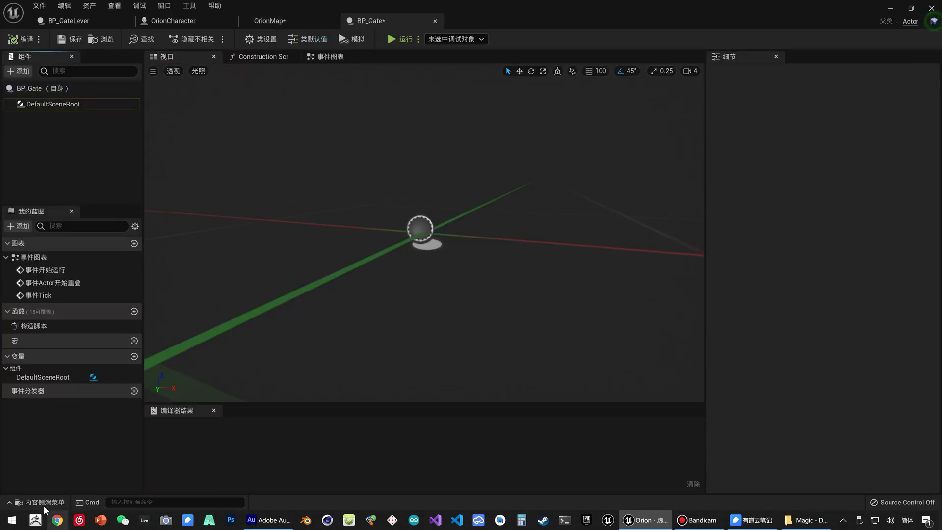
{"action": "left_click", "coordinate": [43, 506]}
{"action": "scroll", "coordinate": [48, 436], "scroll_direction": "down", "scroll_amount": 1}
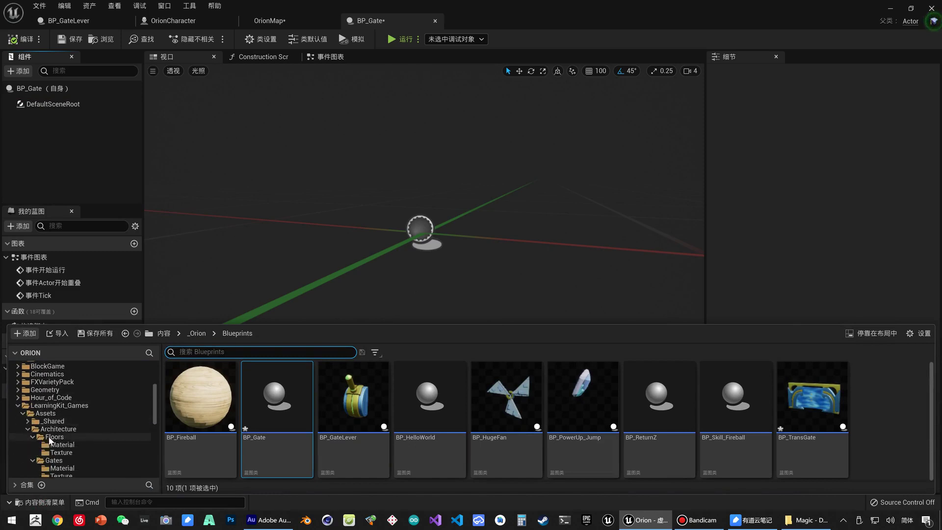
{"action": "scroll", "coordinate": [59, 438], "scroll_direction": "down", "scroll_amount": 2}
{"action": "scroll", "coordinate": [72, 440], "scroll_direction": "down", "scroll_amount": 2}
{"action": "scroll", "coordinate": [72, 439], "scroll_direction": "down", "scroll_amount": 2}
{"action": "scroll", "coordinate": [72, 439], "scroll_direction": "down", "scroll_amount": 2}
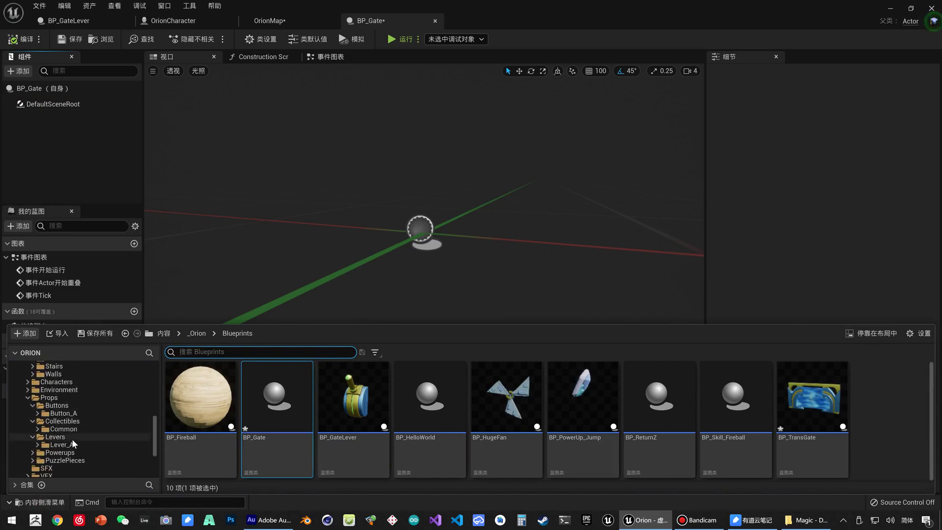
{"action": "scroll", "coordinate": [72, 438], "scroll_direction": "down", "scroll_amount": 2}
{"action": "scroll", "coordinate": [72, 438], "scroll_direction": "up", "scroll_amount": 6}
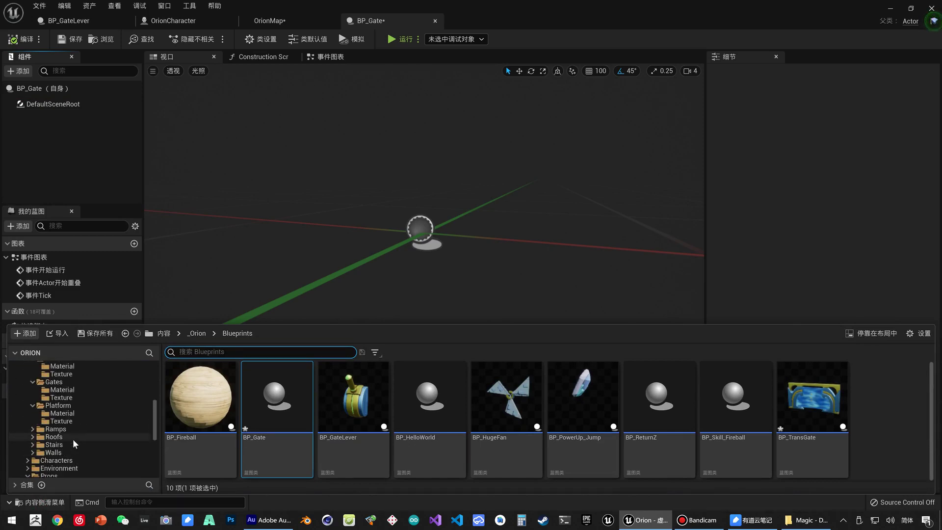
{"action": "left_click", "coordinate": [57, 405]}
{"action": "left_click", "coordinate": [61, 381]}
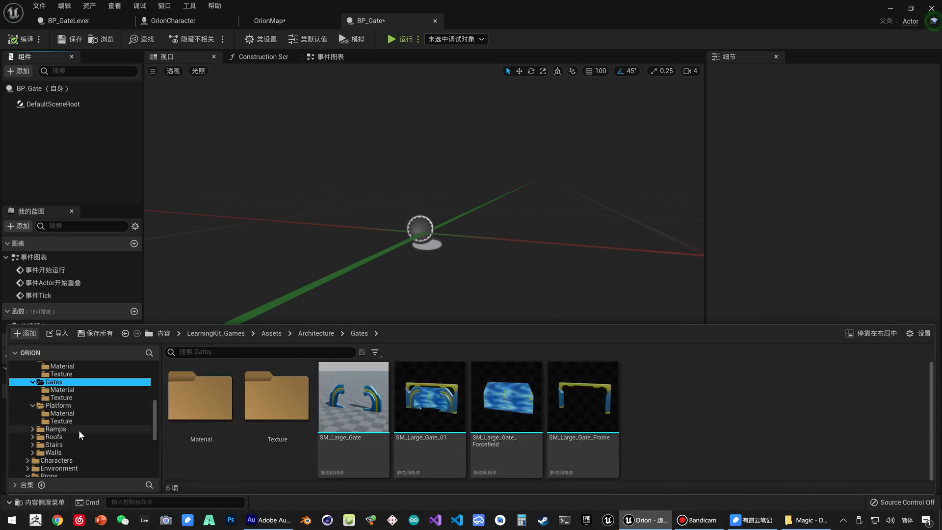
{"action": "left_click", "coordinate": [53, 452]}
Add SM_Kit_Wall_Straight as a BP_Gate component, undoing a trial move so it stays at the origin
{"action": "mouse_move", "coordinate": [507, 402]}
{"action": "left_mouse_down"}
{"action": "mouse_move", "coordinate": [278, 259]}
{"action": "mouse_move", "coordinate": [74, 115]}
{"action": "left_mouse_up"}
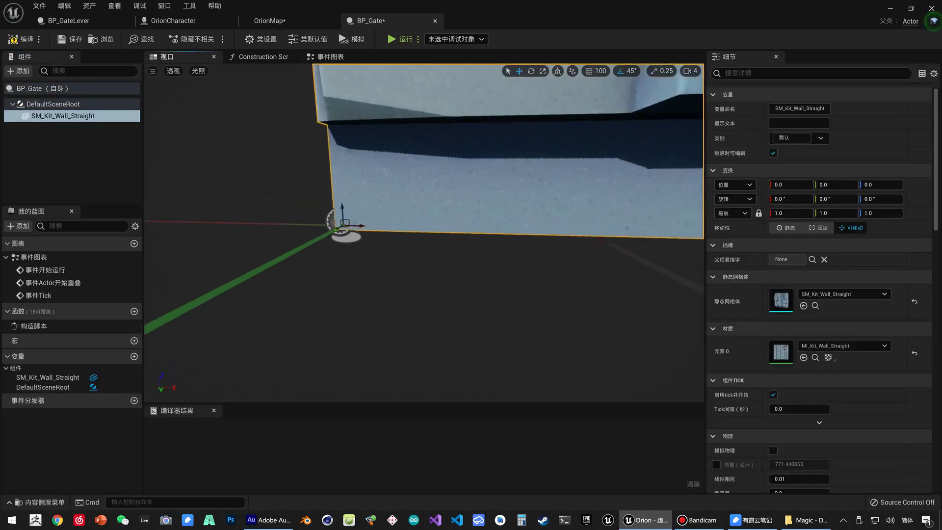
{"action": "key", "text": "f"}
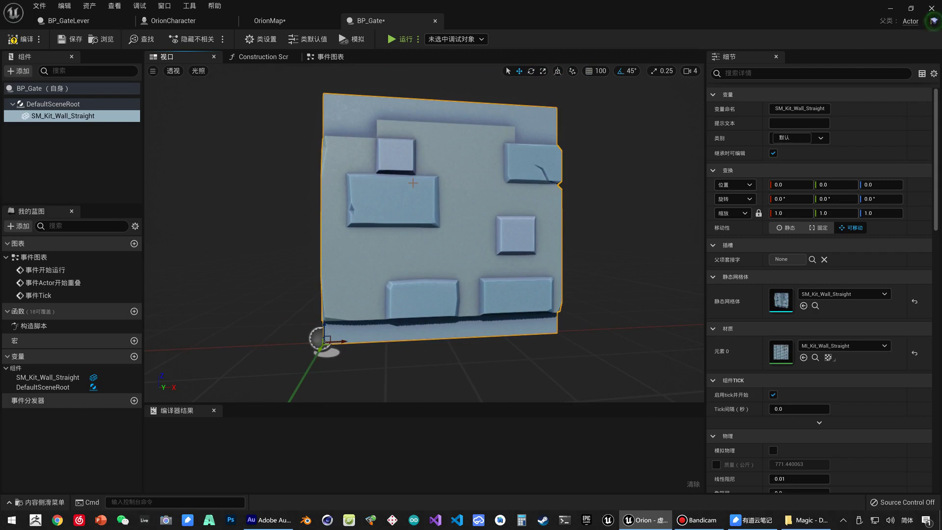
{"action": "scroll", "coordinate": [368, 280], "scroll_direction": "down", "scroll_amount": 3}
{"action": "scroll", "coordinate": [368, 281], "scroll_direction": "down", "scroll_amount": 1}
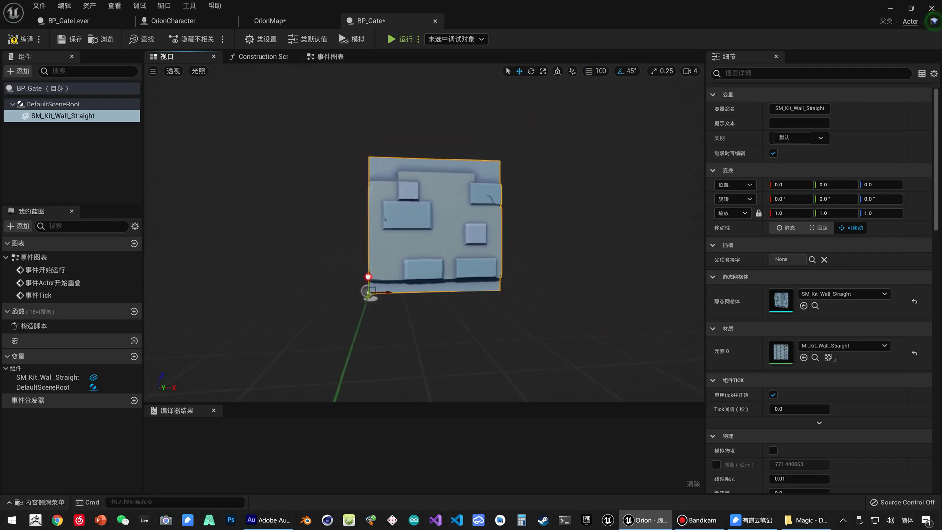
{"action": "mouse_move", "coordinate": [368, 276]}
{"action": "left_mouse_down"}
{"action": "mouse_move", "coordinate": [371, 320]}
{"action": "mouse_move", "coordinate": [372, 268]}
{"action": "left_mouse_up"}
{"action": "key", "text": "ctrl+z"}
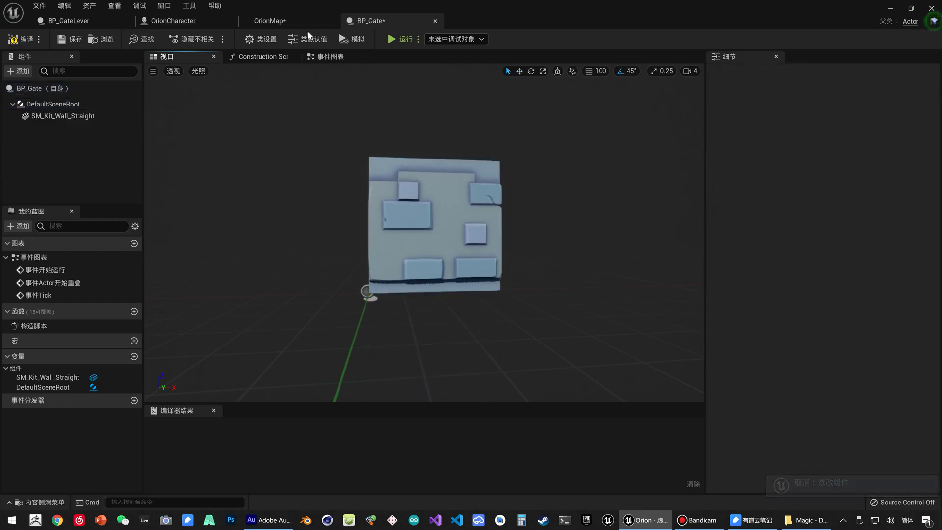
Add a custom event named Open to BP_Gate's event graph
{"action": "left_click", "coordinate": [323, 59]}
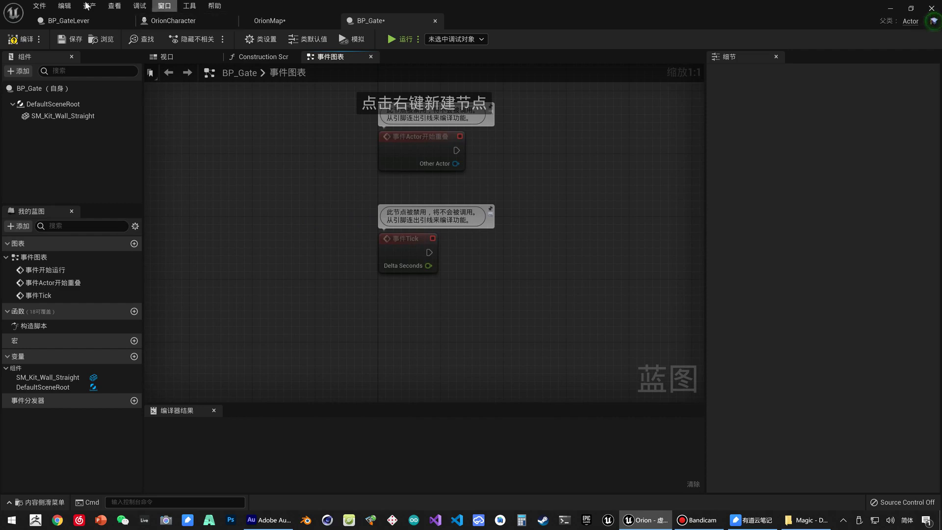
{"action": "left_click", "coordinate": [74, 21]}
{"action": "left_click", "coordinate": [408, 24]}
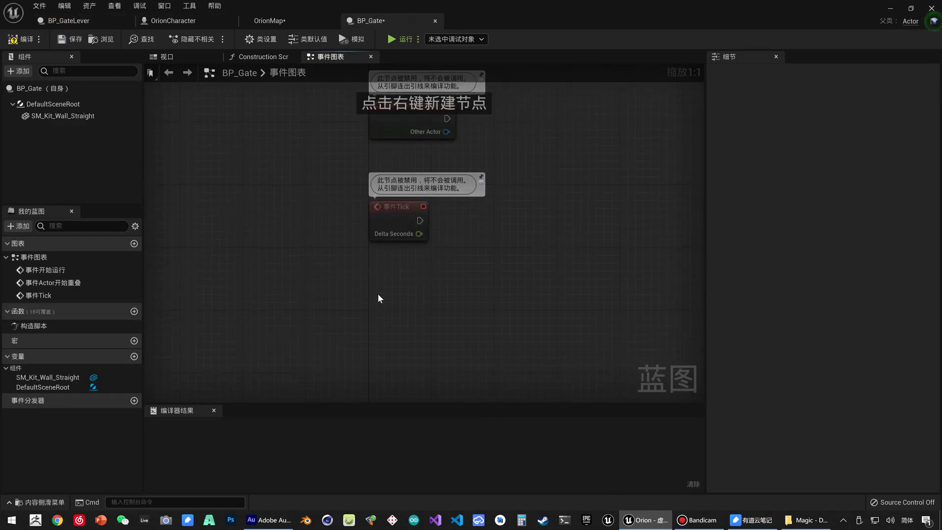
{"action": "right_click", "coordinate": [369, 282]}
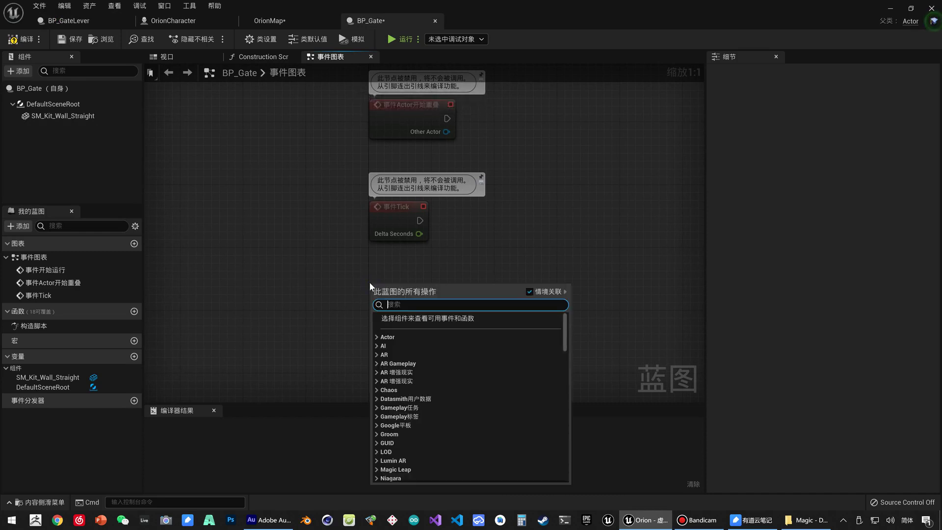
{"action": "type", "text": "add custom"}
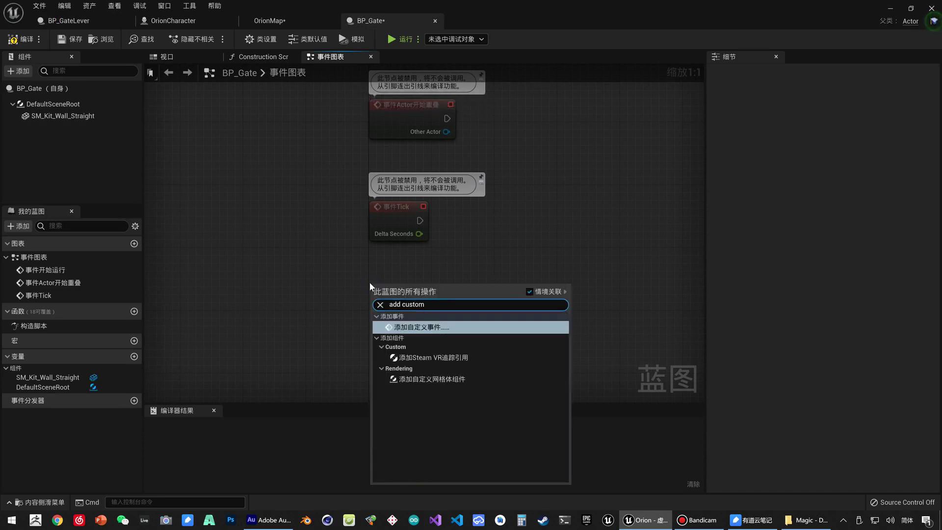
{"action": "left_click", "coordinate": [414, 324]}
{"action": "type", "text": "0"}
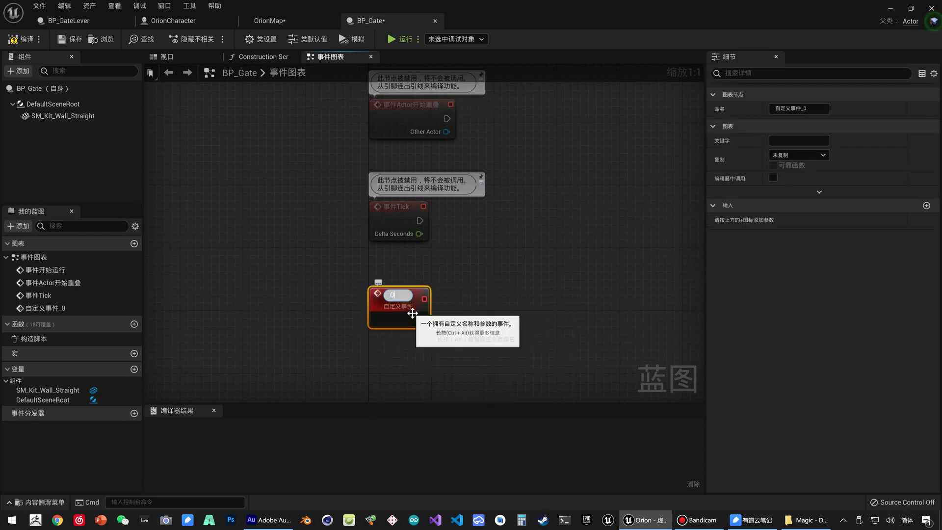
{"action": "key", "text": "Return"}
Add a second custom event named Close and align it directly under Open
{"action": "right_click_drag", "start_coordinate": [377, 317], "coordinate": [381, 246]}
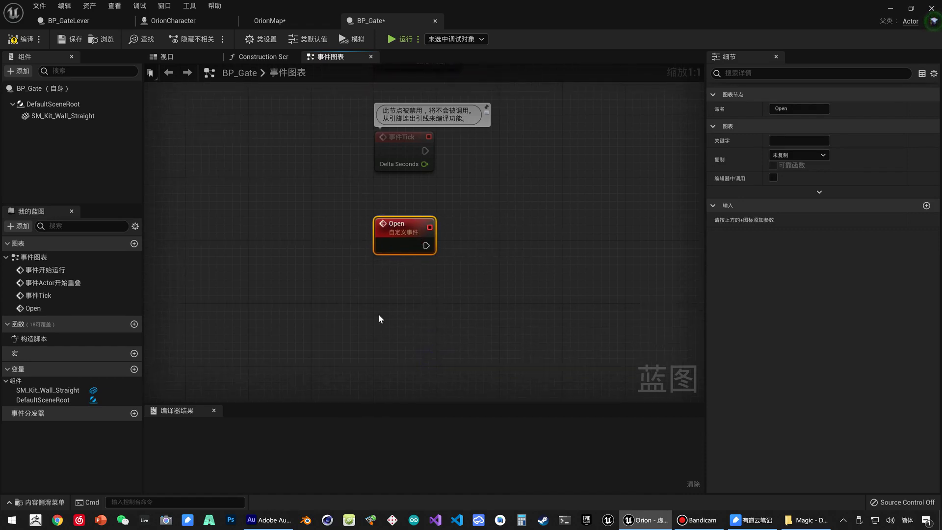
{"action": "right_click", "coordinate": [375, 316]}
{"action": "type", "text": "custom"}
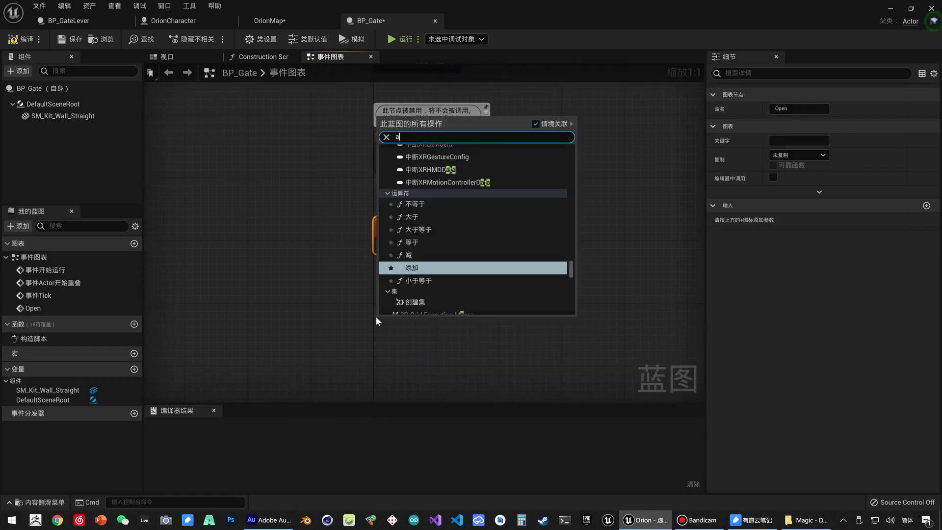
{"action": "key", "text": "Return"}
{"action": "type", "text": "Close"}
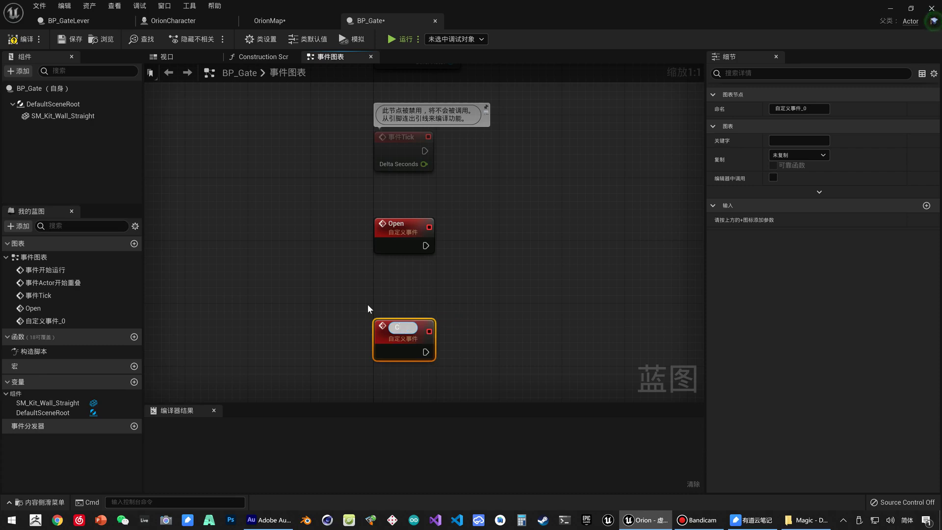
{"action": "key", "text": "Return"}
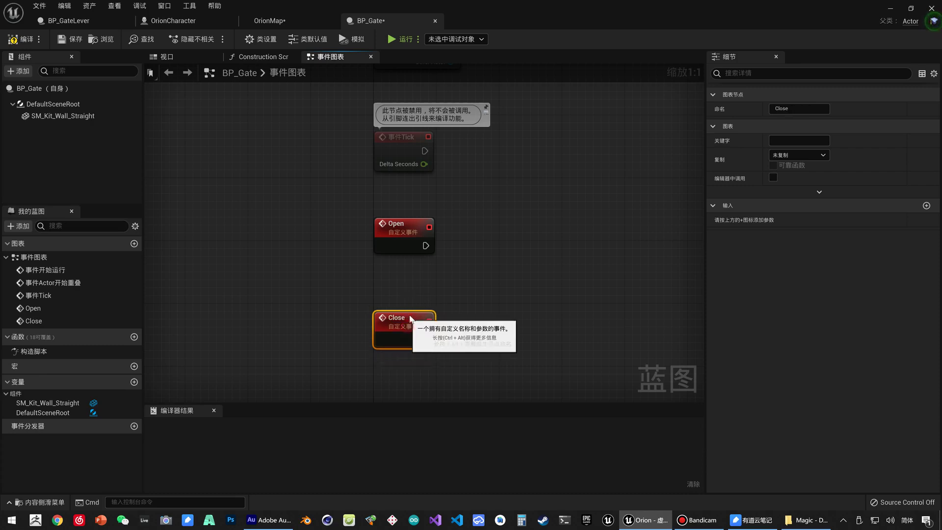
{"action": "left_click_drag", "start_coordinate": [407, 323], "coordinate": [408, 299]}
{"action": "mouse_move", "coordinate": [571, 274]}
{"action": "right_mouse_down"}
{"action": "mouse_move", "coordinate": [522, 282]}
{"action": "mouse_move", "coordinate": [496, 252]}
{"action": "right_mouse_up"}
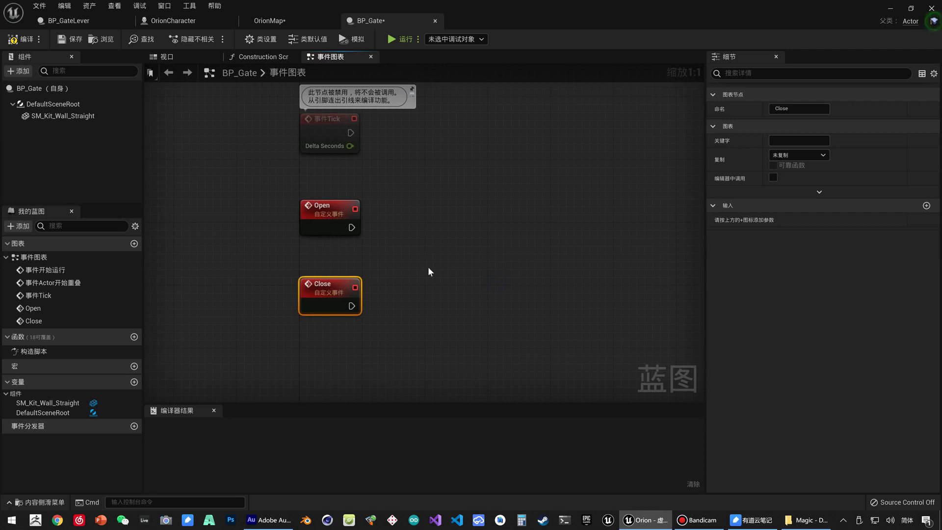
Add a Timeline node named 时间轴_Gate and open it for editing
{"action": "right_click", "coordinate": [403, 244]}
{"action": "type", "text": "timeline"}
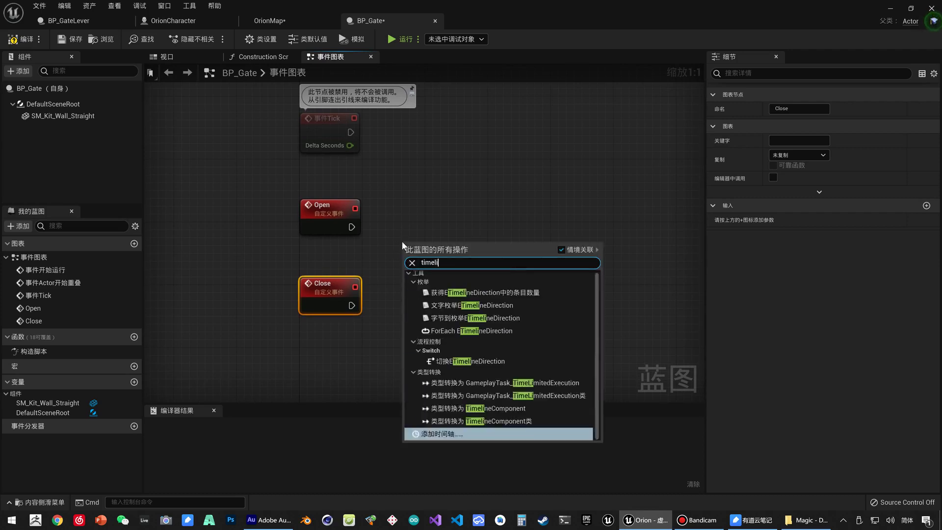
{"action": "left_click", "coordinate": [450, 417]}
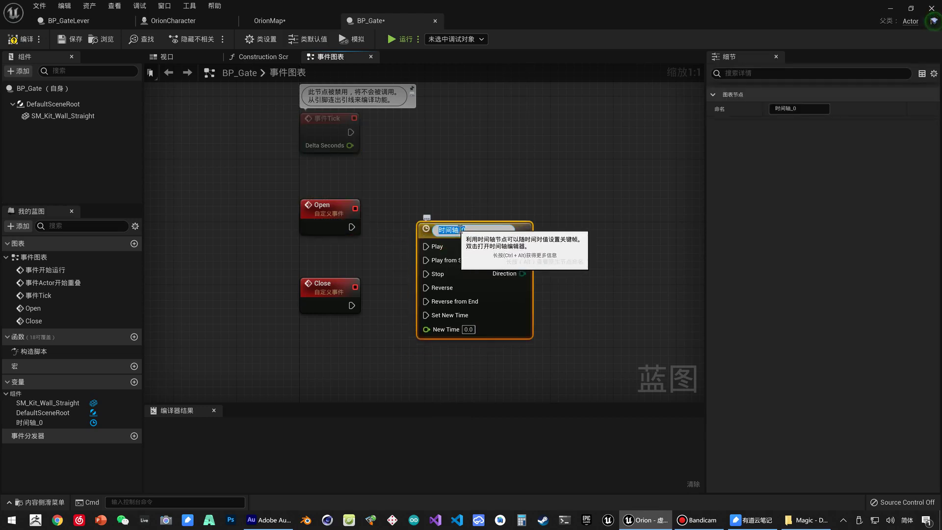
{"action": "type", "text": "te"}
{"action": "key", "text": "Return"}
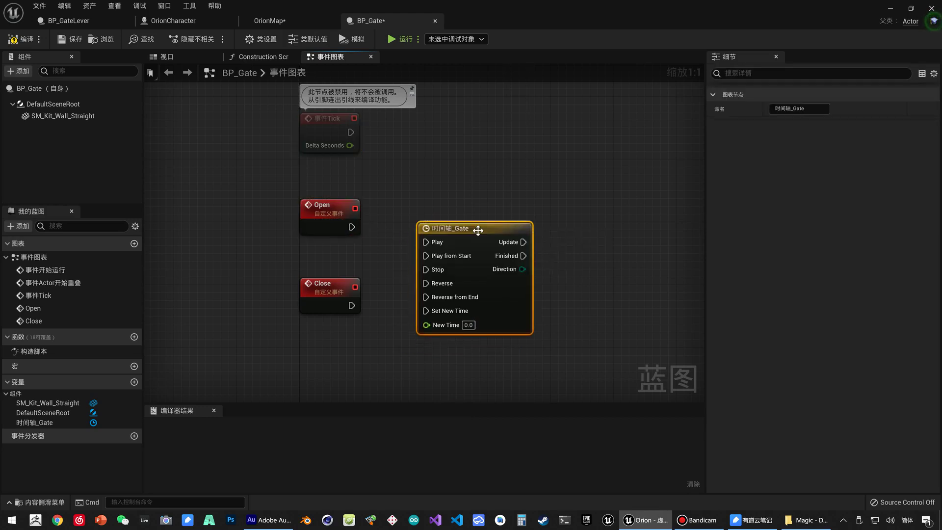
{"action": "double_click", "coordinate": [478, 229]}
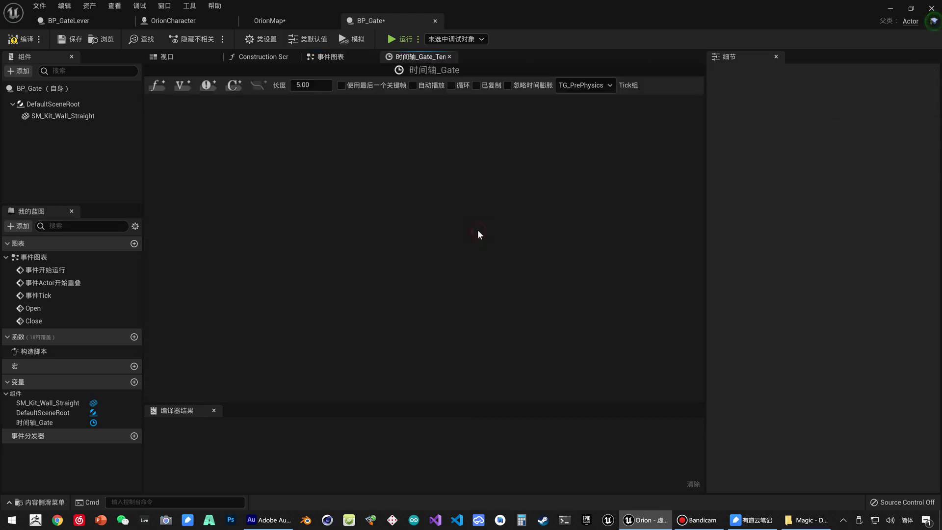
Add a float track to the timeline and place two keyframes on its curve
{"action": "left_click", "coordinate": [157, 86]}
{"action": "key", "text": "Return"}
{"action": "right_click", "coordinate": [234, 187]}
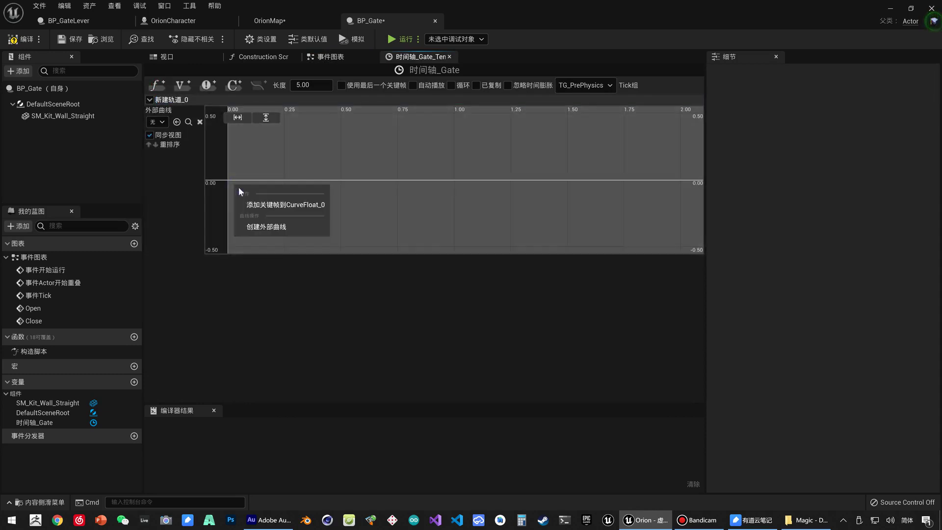
{"action": "left_click", "coordinate": [252, 202]}
{"action": "right_click", "coordinate": [317, 183]}
{"action": "left_click", "coordinate": [325, 201]}
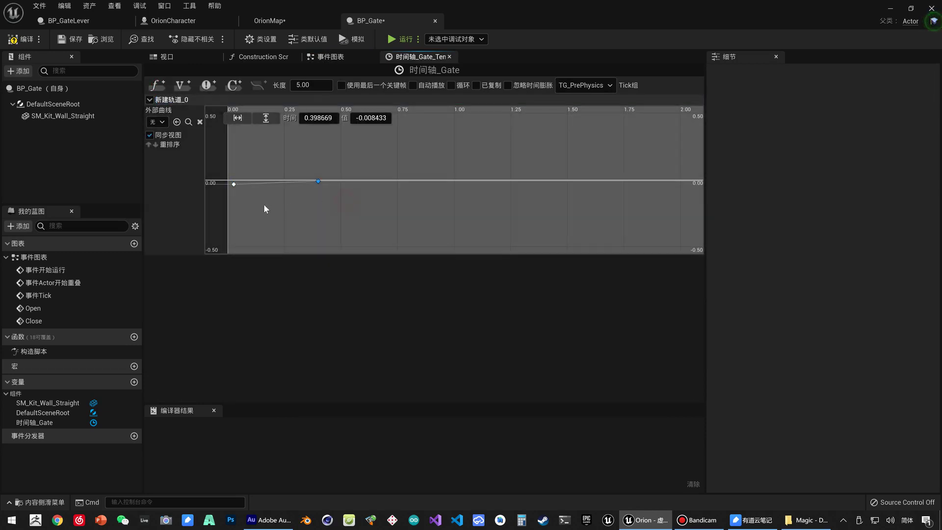
Set the keys to time 0 value 0 and time 0.5 value 1.0, then fit the curve
{"action": "left_click", "coordinate": [332, 121]}
{"action": "type", "text": "0.025751"}
{"action": "key", "text": "Tab"}
{"action": "type", "text": "0"}
{"action": "left_click", "coordinate": [372, 119]}
{"action": "type", "text": "1.0"}
{"action": "key", "text": "Return"}
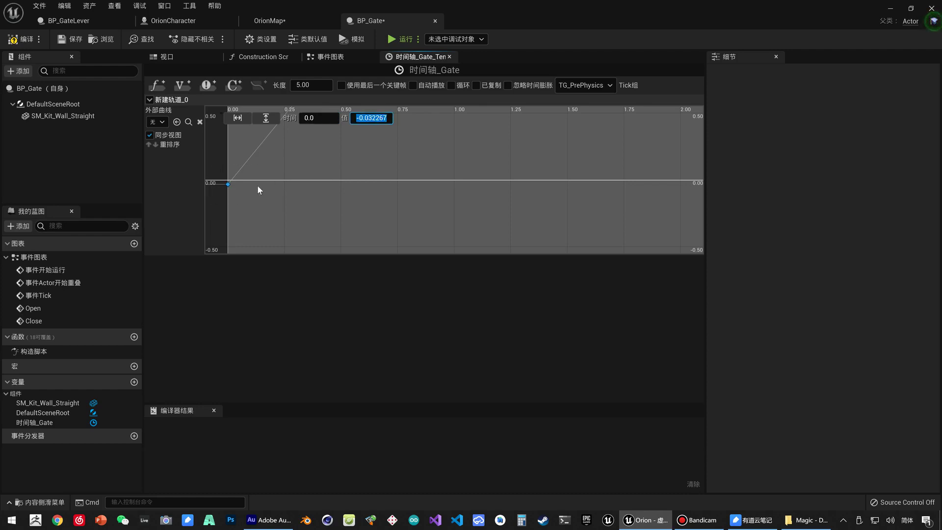
{"action": "type", "text": "0"}
{"action": "key", "text": "Return"}
{"action": "left_click", "coordinate": [266, 117]}
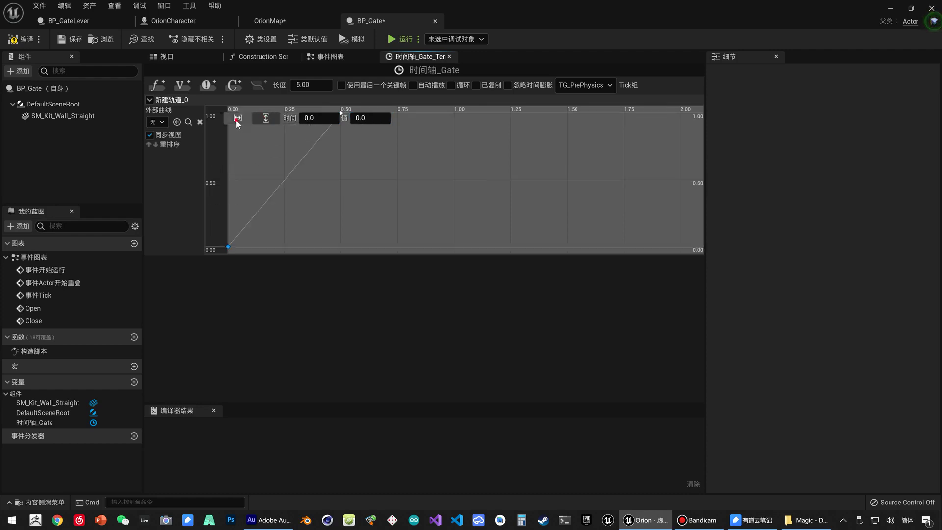
{"action": "left_click", "coordinate": [237, 117]}
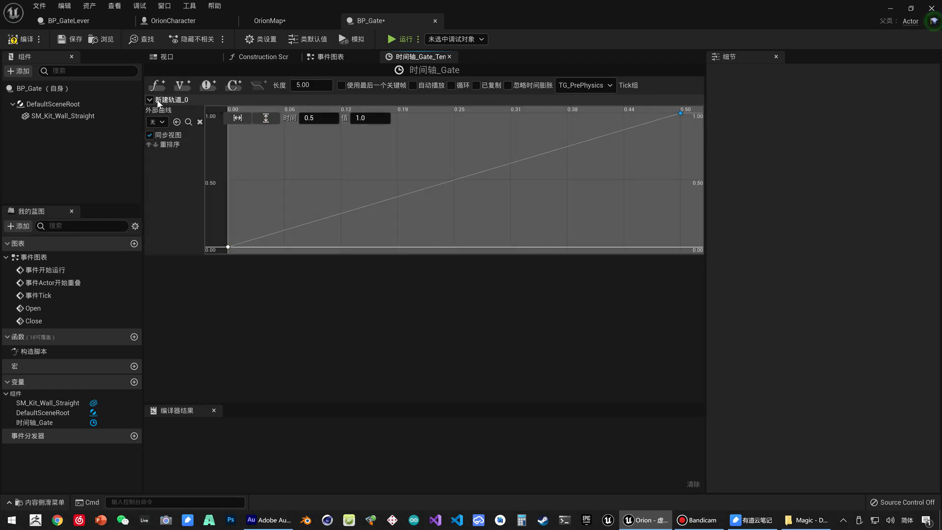
Rename the float track to Alpha and save BP_Gate
{"action": "double_click", "coordinate": [217, 101]}
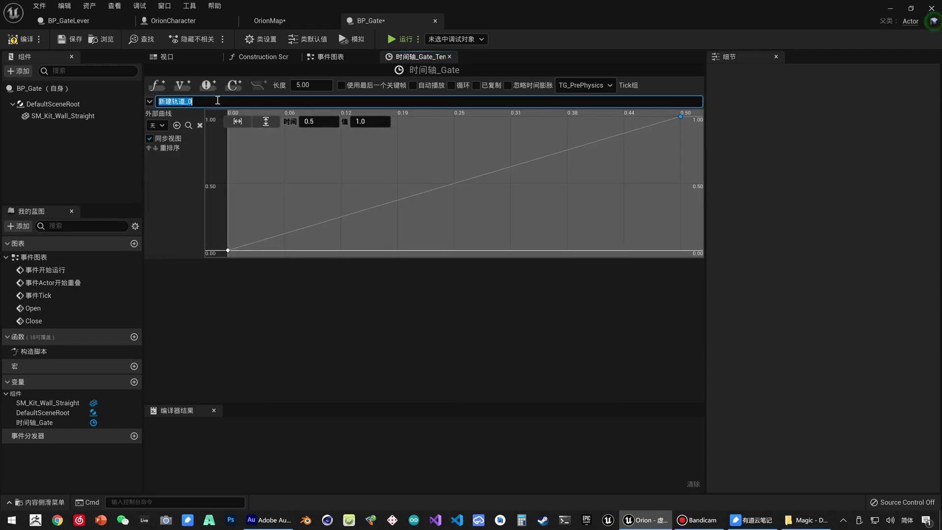
{"action": "type", "text": "Alpha"}
{"action": "key", "text": "Return"}
{"action": "key", "text": "ctrl+s"}
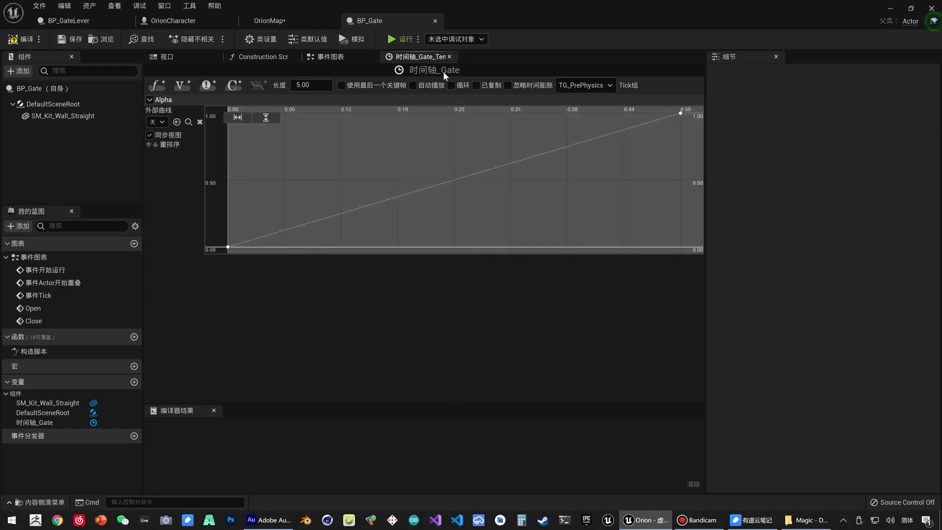
Add a float 插值 (Lerp) node and connect the timeline's Alpha output to its Alpha input
{"action": "left_click", "coordinate": [449, 57]}
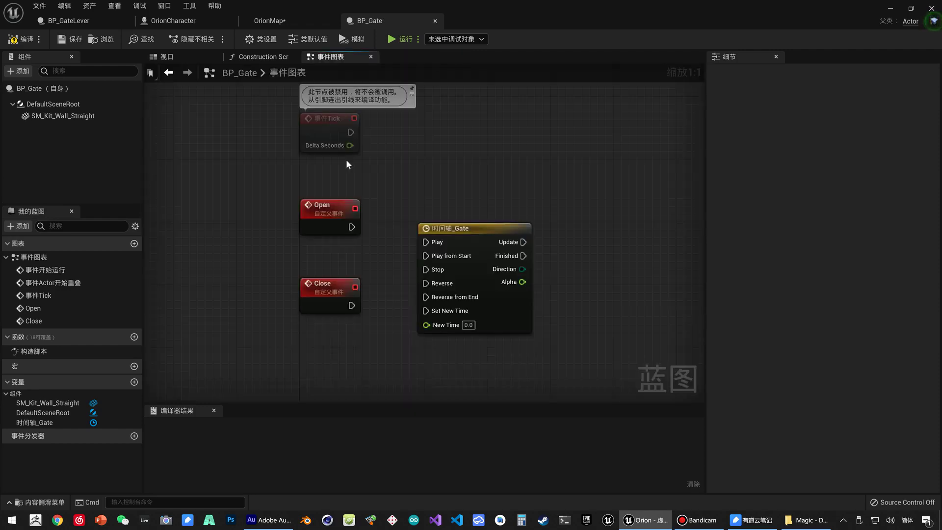
{"action": "left_click_drag", "start_coordinate": [523, 282], "coordinate": [569, 293]}
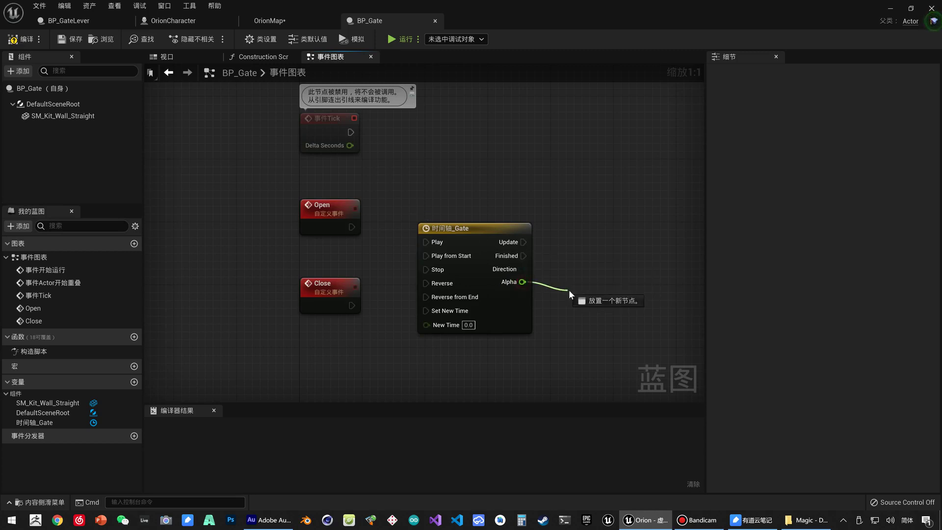
{"action": "type", "text": "lerp"}
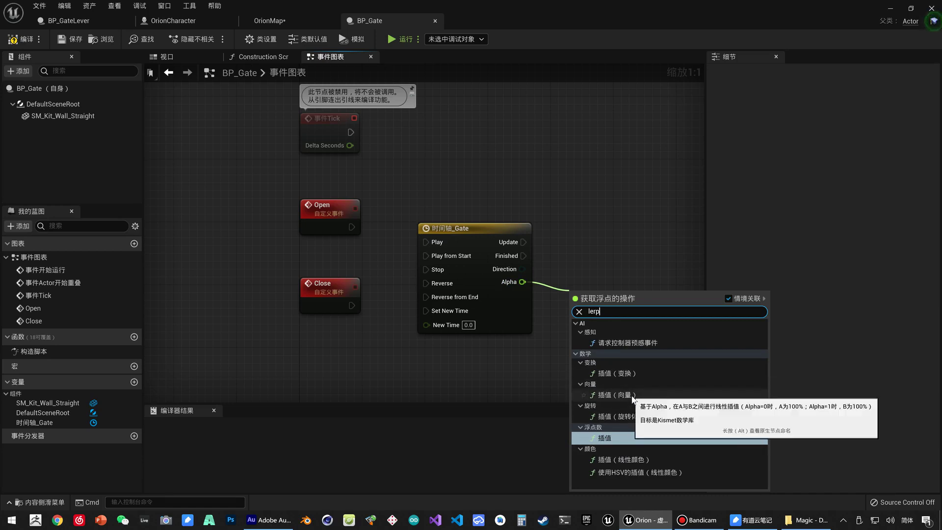
{"action": "left_click", "coordinate": [618, 438]}
{"action": "right_click_drag", "start_coordinate": [623, 360], "coordinate": [529, 389]}
{"action": "left_click_drag", "start_coordinate": [529, 289], "coordinate": [528, 267]}
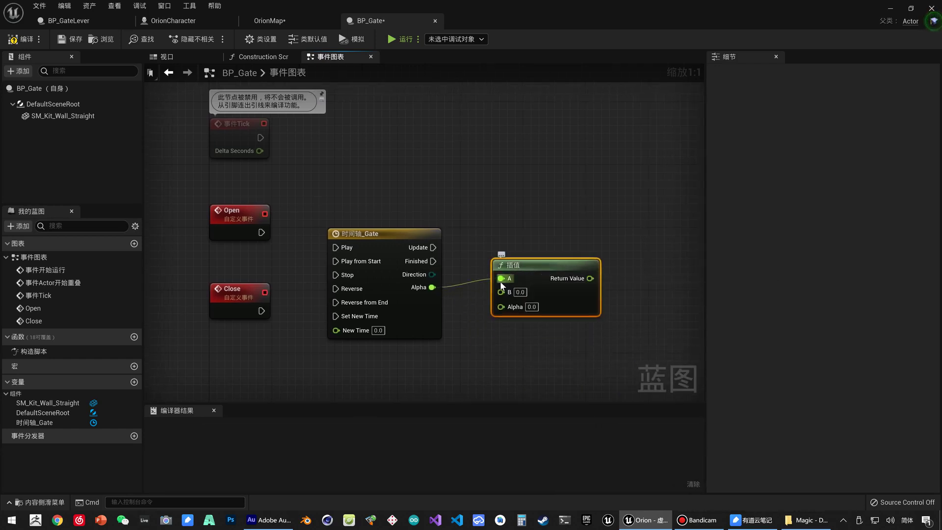
{"action": "right_click", "coordinate": [500, 278]}
{"action": "left_click", "coordinate": [540, 309]}
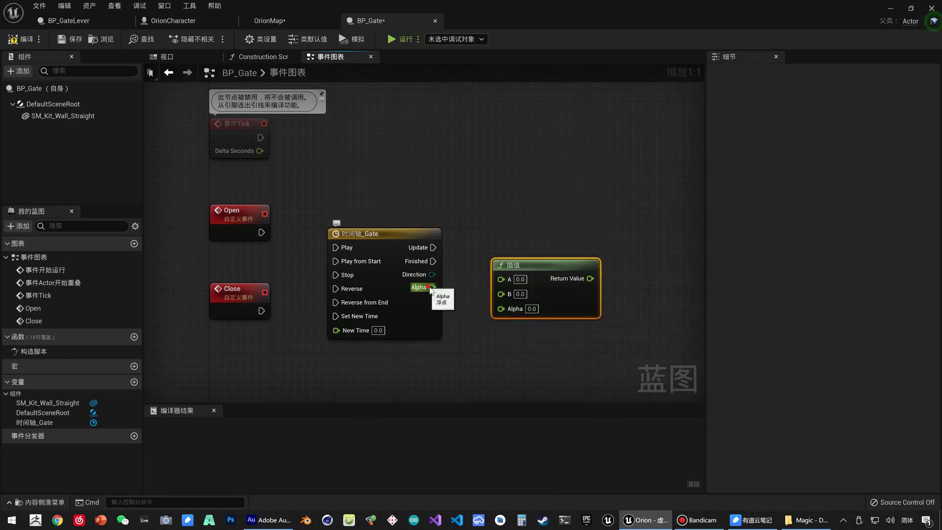
{"action": "left_click_drag", "start_coordinate": [432, 287], "coordinate": [501, 308]}
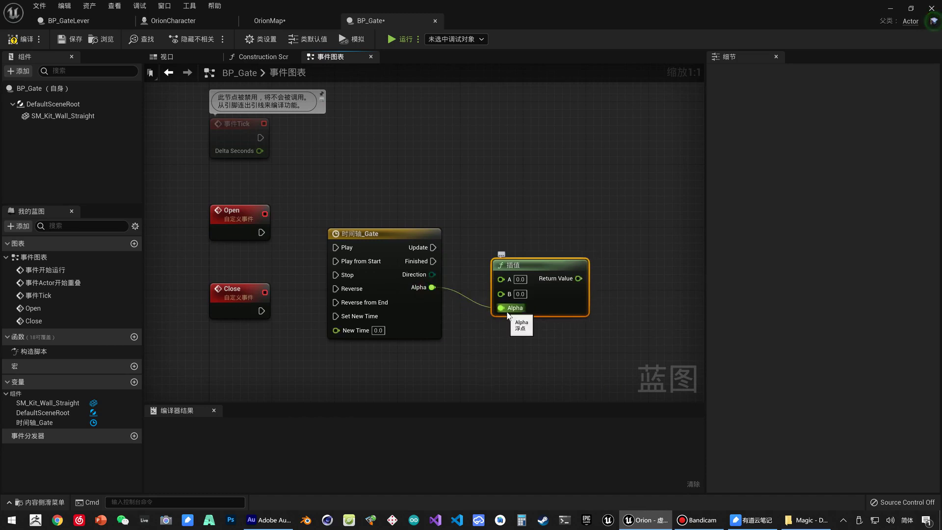
Add an SM_Kit_Wall_Straight reference feeding a 设置相对位置 (Set Relative Location) node, then preview the wall
{"action": "left_click", "coordinate": [59, 116]}
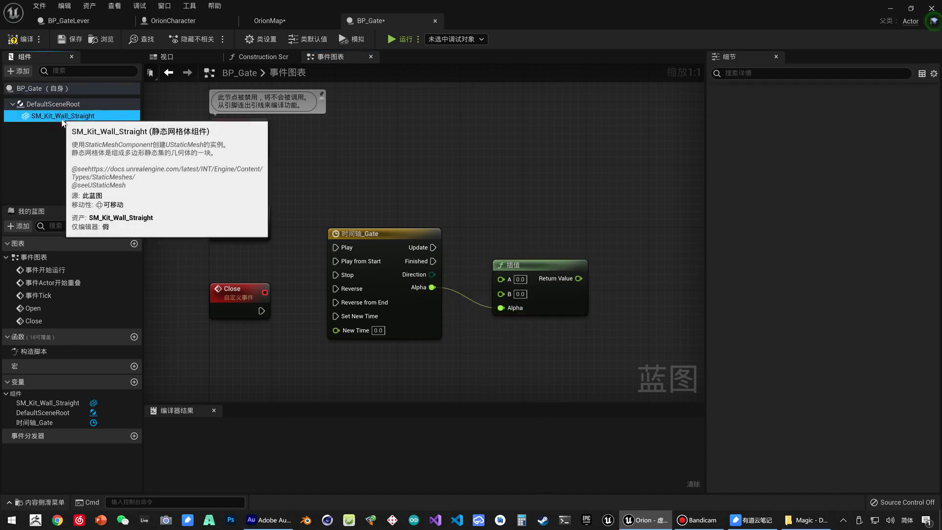
{"action": "left_click_drag", "start_coordinate": [58, 117], "coordinate": [630, 295]}
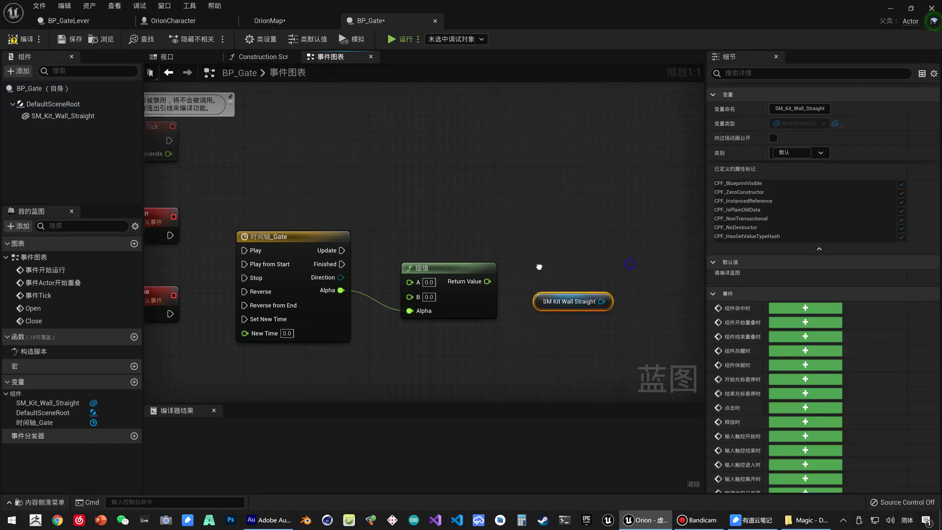
{"action": "right_click_drag", "start_coordinate": [683, 295], "coordinate": [344, 314]}
{"action": "left_click_drag", "start_coordinate": [352, 317], "coordinate": [389, 286]}
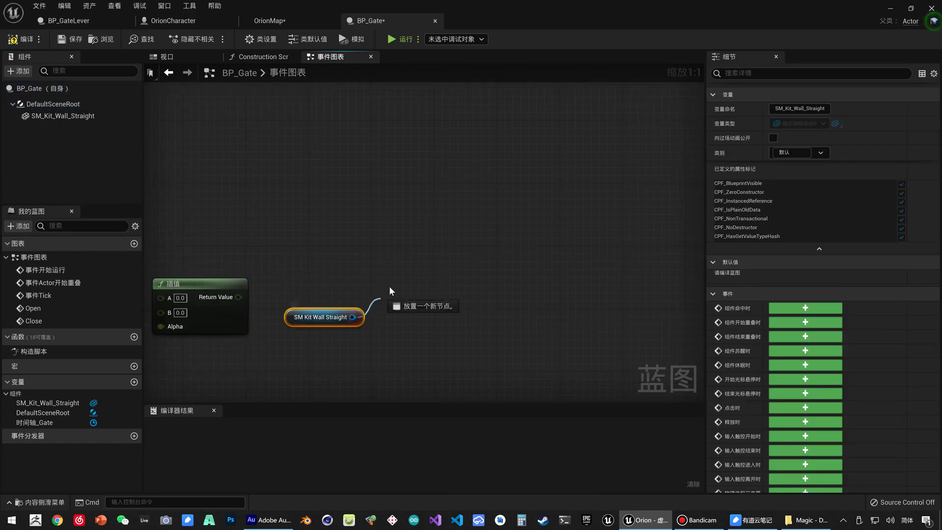
{"action": "type", "text": "set relati"}
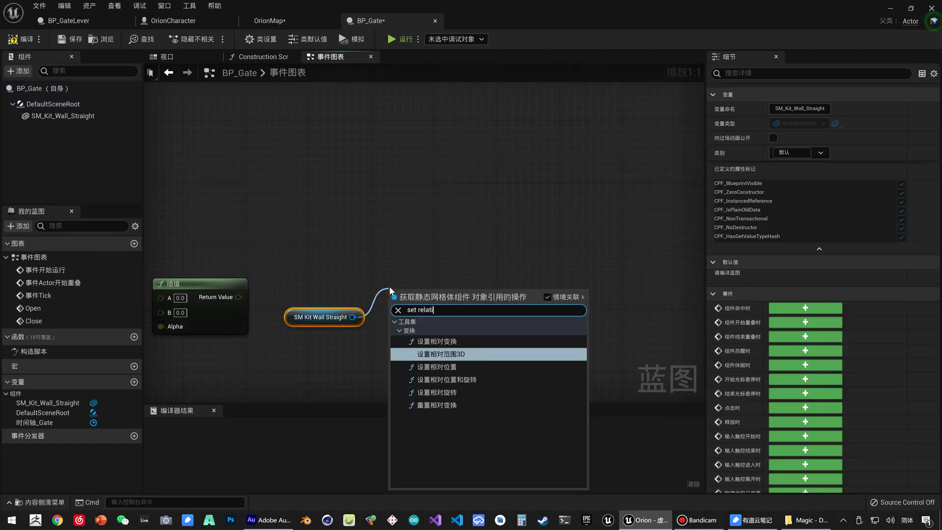
{"action": "left_click", "coordinate": [469, 366]}
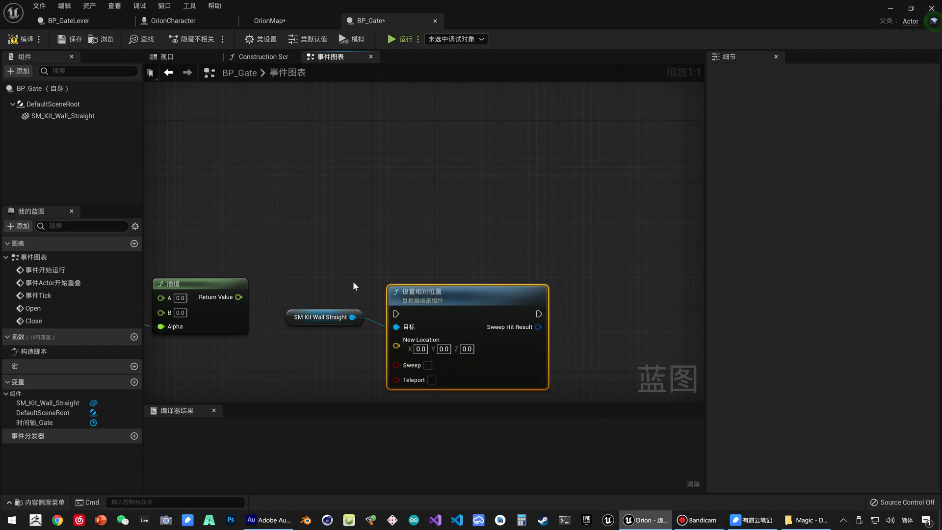
{"action": "right_click_drag", "start_coordinate": [354, 278], "coordinate": [290, 234]}
{"action": "right_click_drag", "start_coordinate": [235, 158], "coordinate": [342, 202]}
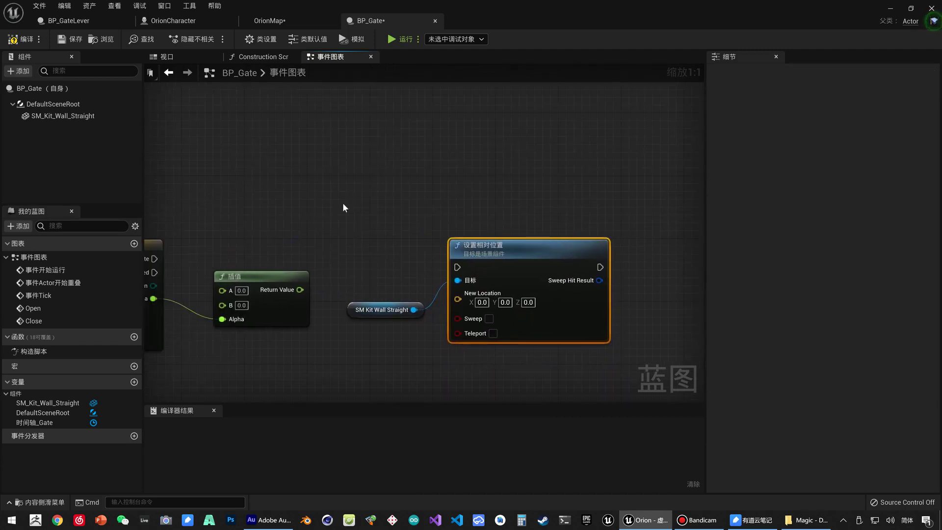
{"action": "right_click_drag", "start_coordinate": [336, 271], "coordinate": [457, 265]}
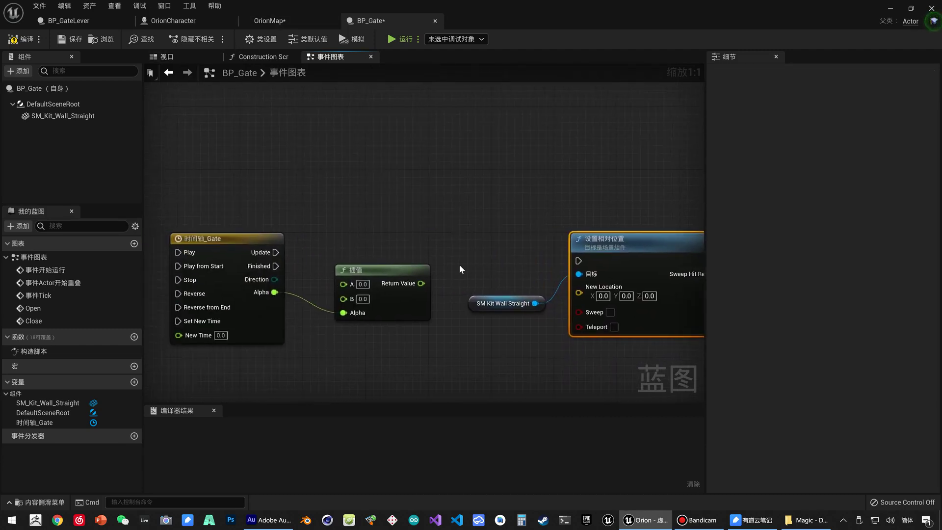
{"action": "left_click", "coordinate": [185, 59]}
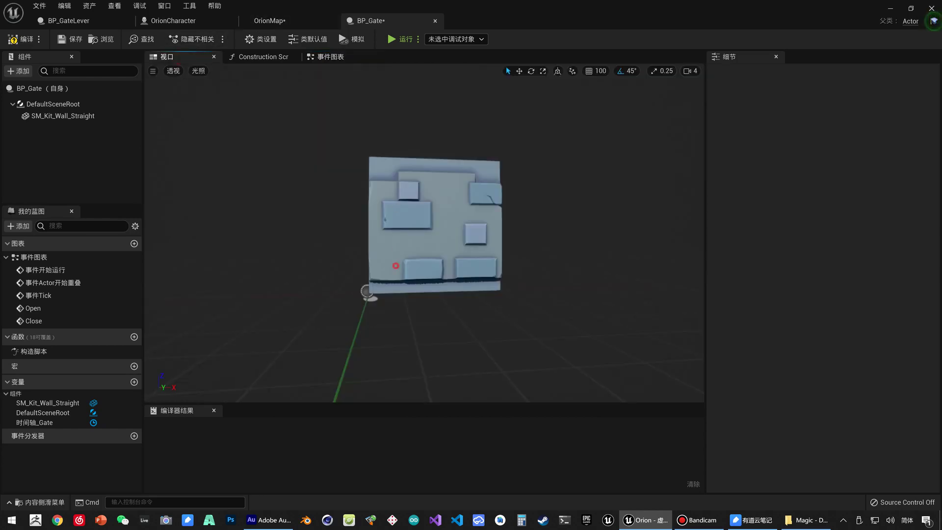
Undo the wall's trial drop to about -390 Z and return to the 事件图表 (Event Graph)
{"action": "left_click", "coordinate": [98, 117]}
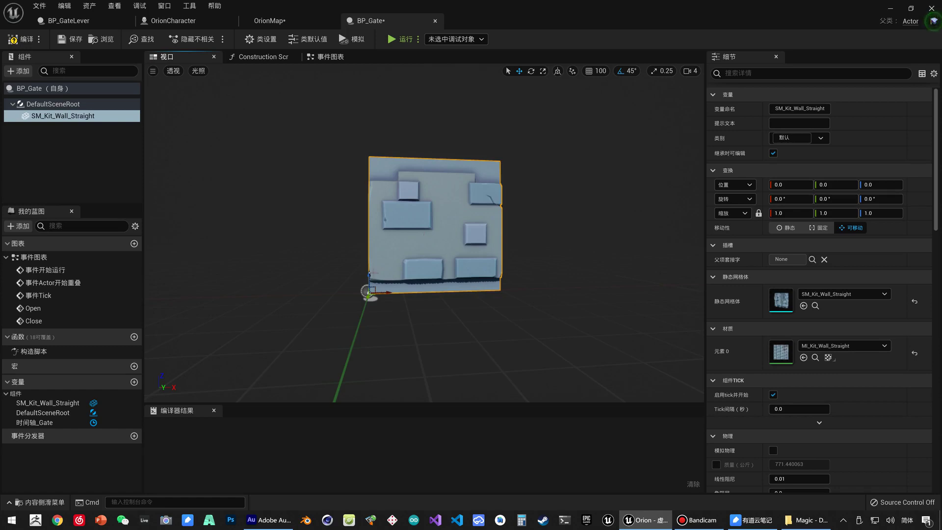
{"action": "left_click_drag", "start_coordinate": [376, 271], "coordinate": [390, 375]}
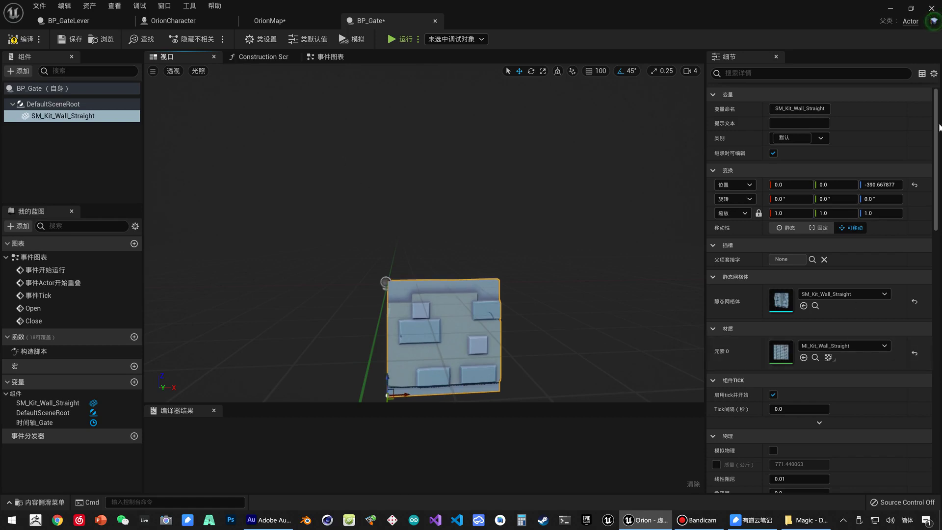
{"action": "key", "text": "ctrl+z"}
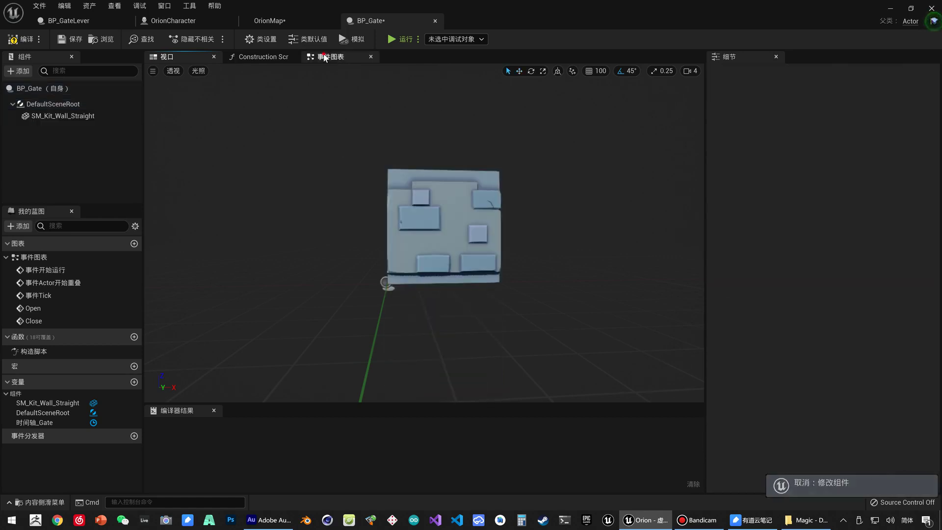
{"action": "left_click", "coordinate": [344, 59]}
Wire Open to the timeline's Play from Start and set the Lerp's B value to -390
{"action": "right_click_drag", "start_coordinate": [318, 255], "coordinate": [456, 247]}
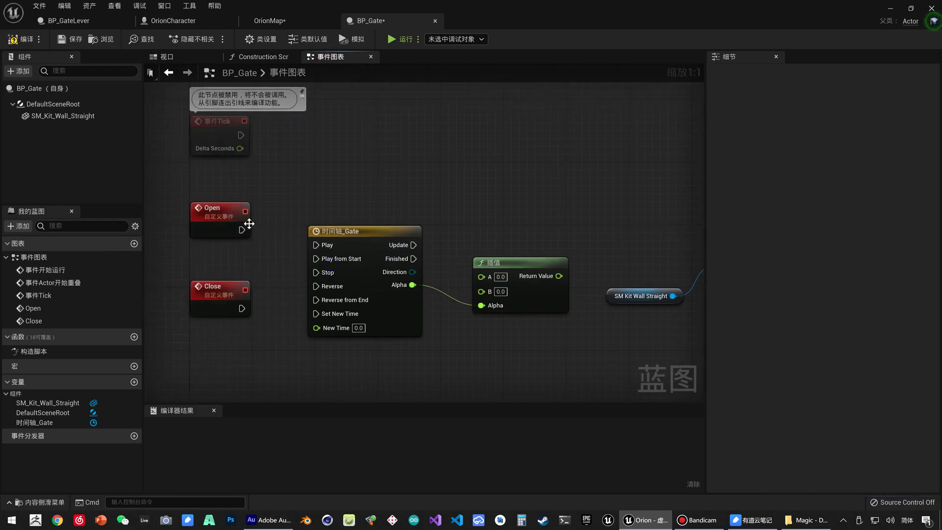
{"action": "mouse_move", "coordinate": [254, 237]}
{"action": "left_mouse_down"}
{"action": "mouse_move", "coordinate": [278, 256]}
{"action": "mouse_move", "coordinate": [317, 260]}
{"action": "left_mouse_up"}
{"action": "left_click", "coordinate": [501, 277]}
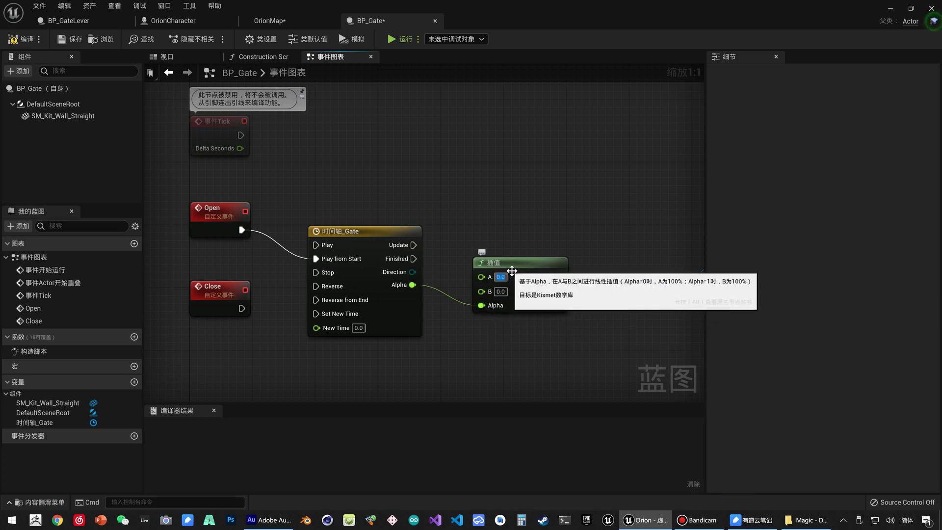
{"action": "left_click", "coordinate": [500, 292]}
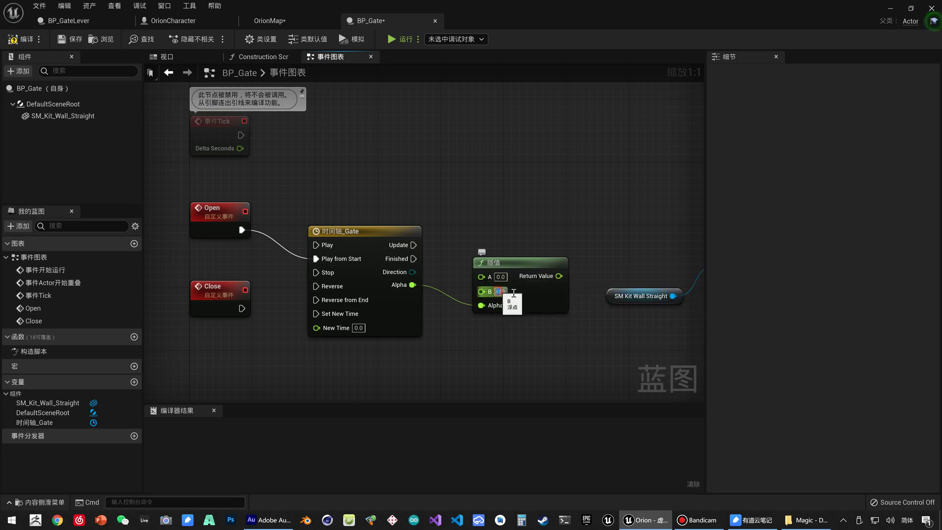
{"action": "type", "text": "-390"}
{"action": "key", "text": "Return"}
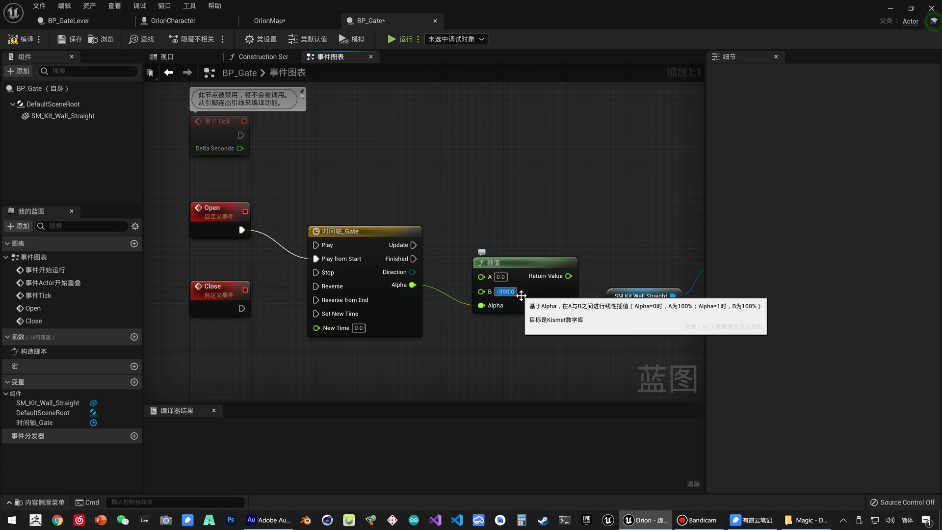
Split New Location, feed the Lerp result into its Z, and drive it from timeline Update
{"action": "right_click_drag", "start_coordinate": [582, 327], "coordinate": [452, 290]}
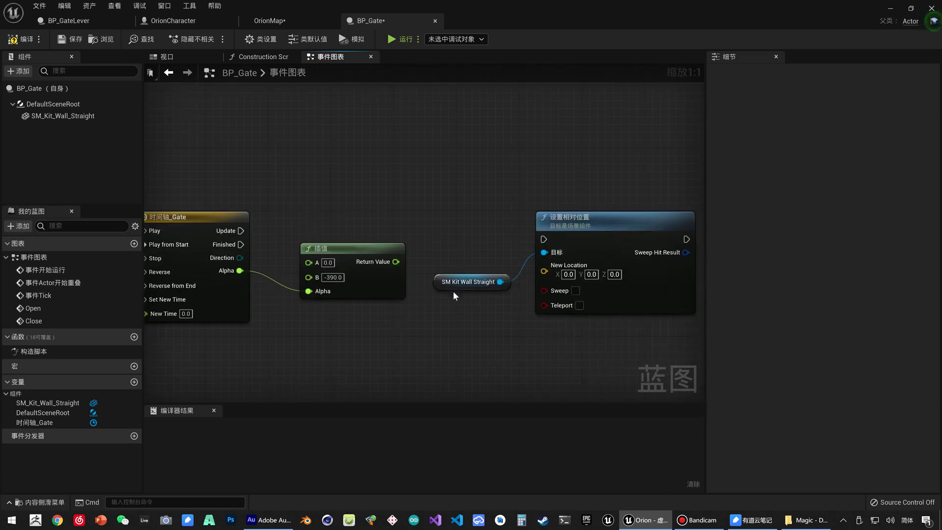
{"action": "left_click_drag", "start_coordinate": [469, 282], "coordinate": [454, 235]}
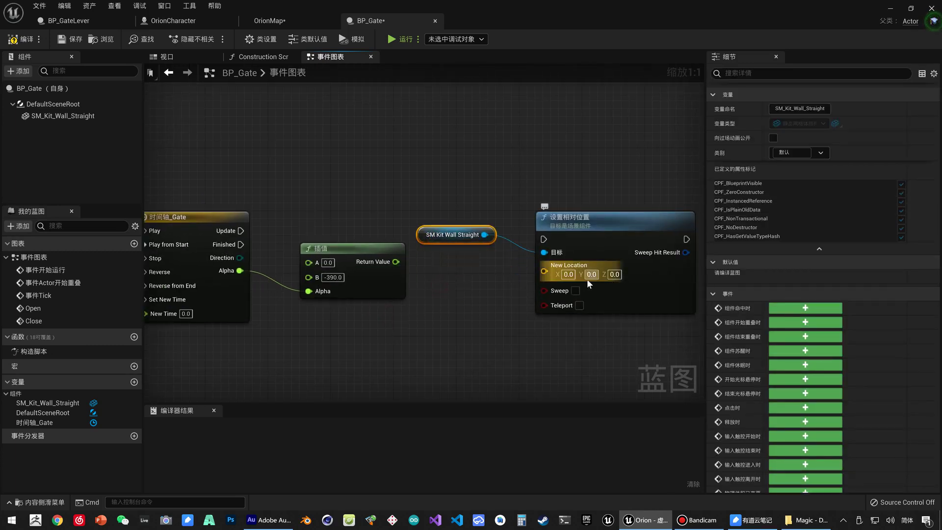
{"action": "right_click", "coordinate": [545, 273]}
{"action": "left_click", "coordinate": [566, 294]}
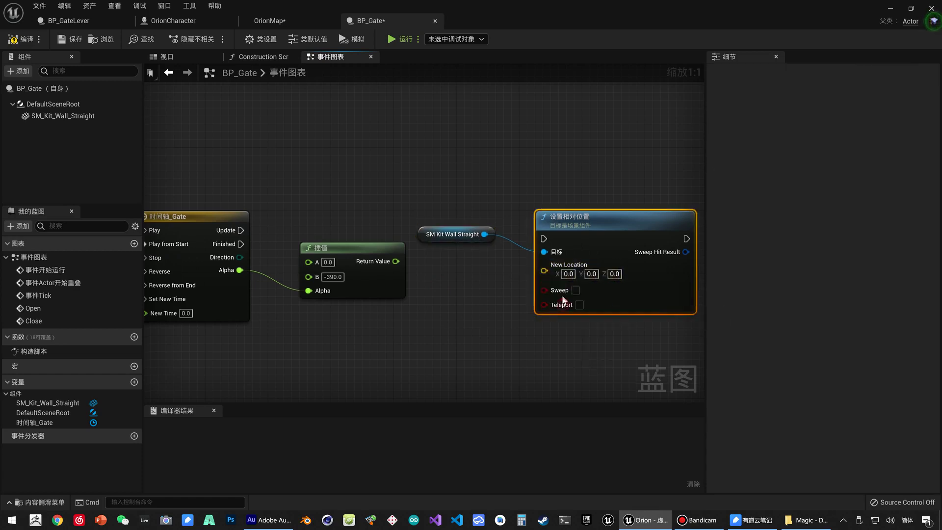
{"action": "left_click_drag", "start_coordinate": [396, 261], "coordinate": [545, 294]}
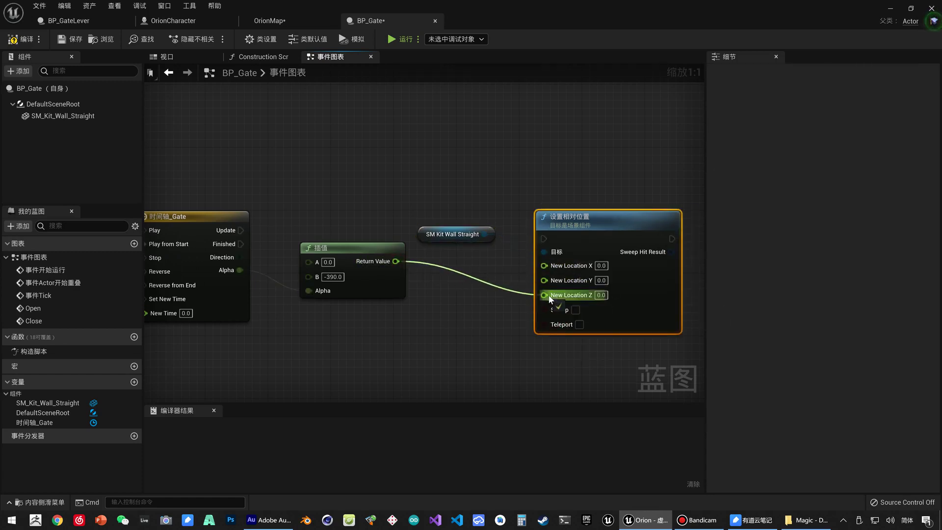
{"action": "left_click_drag", "start_coordinate": [438, 239], "coordinate": [436, 252]}
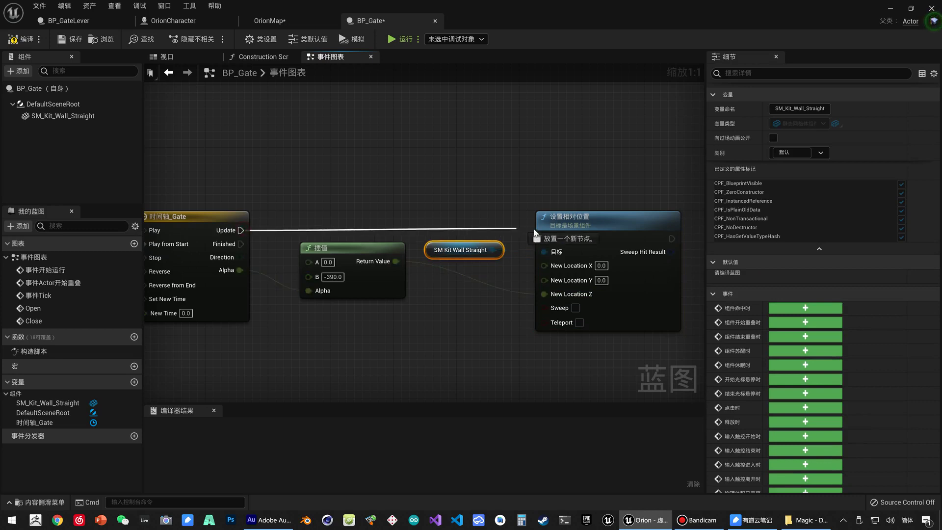
{"action": "mouse_move", "coordinate": [240, 230]}
{"action": "left_mouse_down"}
{"action": "mouse_move", "coordinate": [543, 238]}
{"action": "mouse_move", "coordinate": [557, 206]}
{"action": "left_mouse_up"}
Wire Close to Reverse from End, then compile and save BP_Gate
{"action": "right_click_drag", "start_coordinate": [162, 289], "coordinate": [222, 276]}
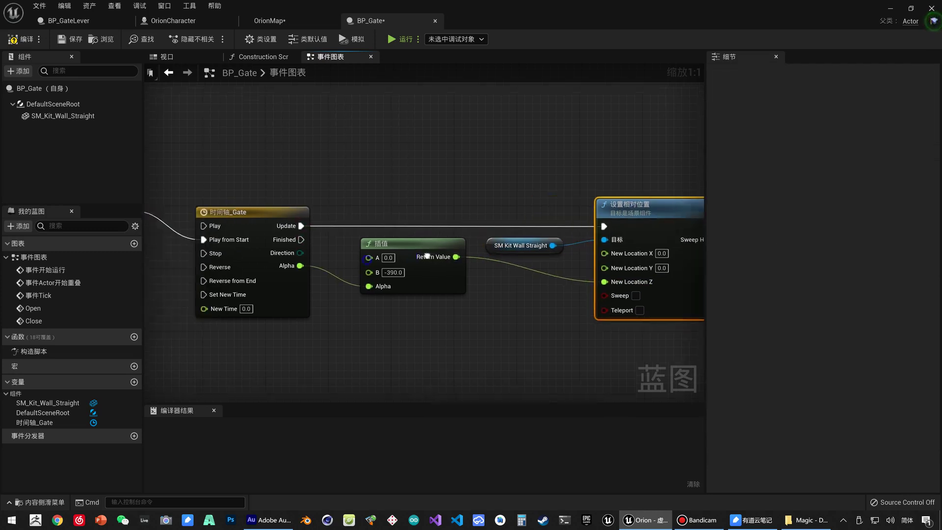
{"action": "left_click_drag", "start_coordinate": [221, 279], "coordinate": [300, 271]}
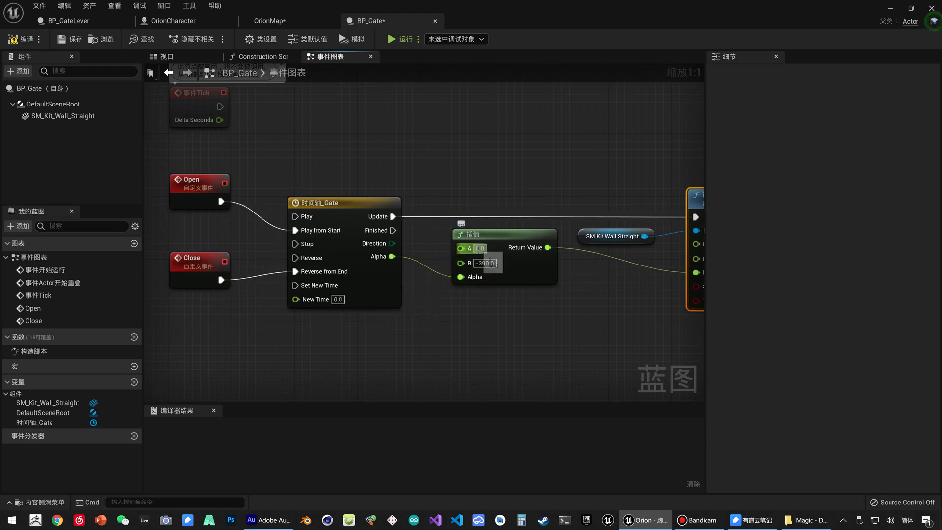
{"action": "right_click_drag", "start_coordinate": [476, 265], "coordinate": [380, 265]}
{"action": "mouse_move", "coordinate": [436, 348]}
{"action": "right_mouse_down"}
{"action": "mouse_move", "coordinate": [499, 361]}
{"action": "mouse_move", "coordinate": [592, 342]}
{"action": "right_mouse_up"}
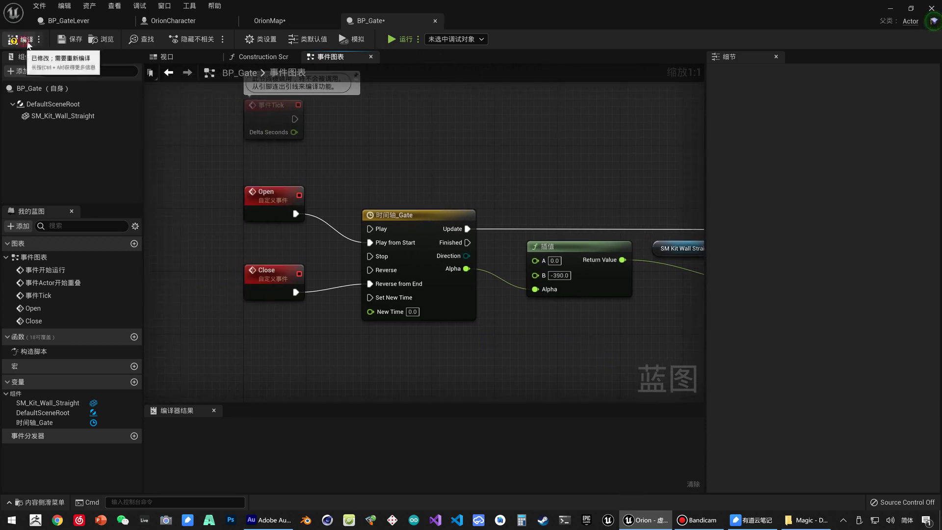
{"action": "left_click", "coordinate": [71, 42]}
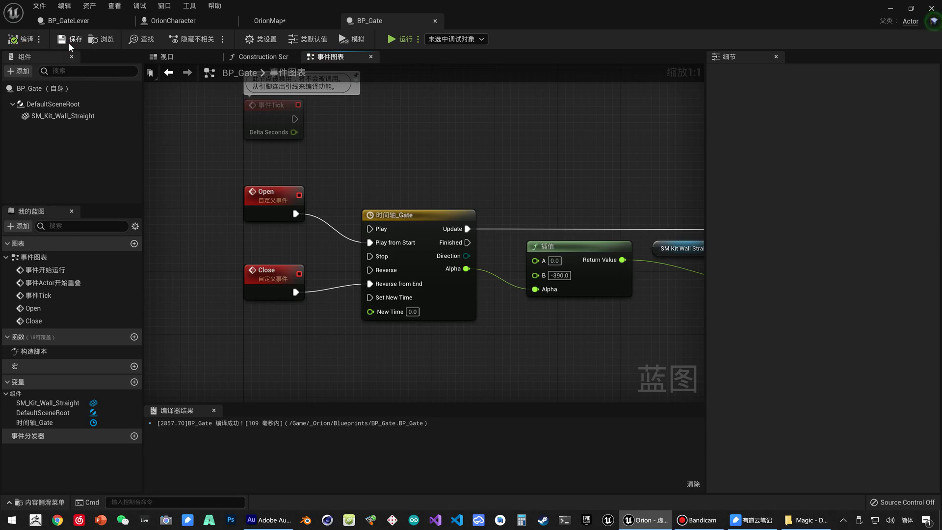
{"action": "left_click", "coordinate": [78, 22]}
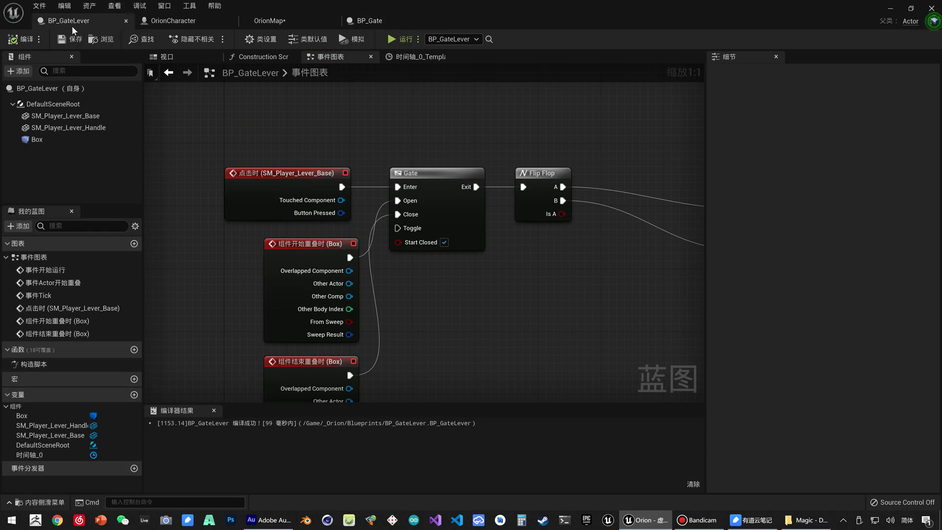
Add a new variable to BP_GateLever typed as a BP Gate object reference
{"action": "left_click", "coordinate": [134, 395]}
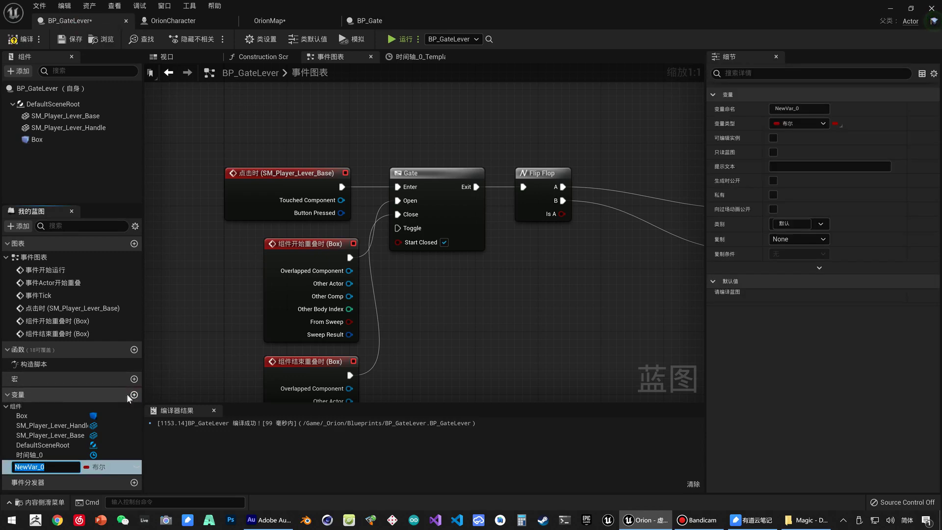
{"action": "left_click", "coordinate": [97, 470]}
{"action": "type", "text": "gat"}
{"action": "mouse_move", "coordinate": [112, 412]}
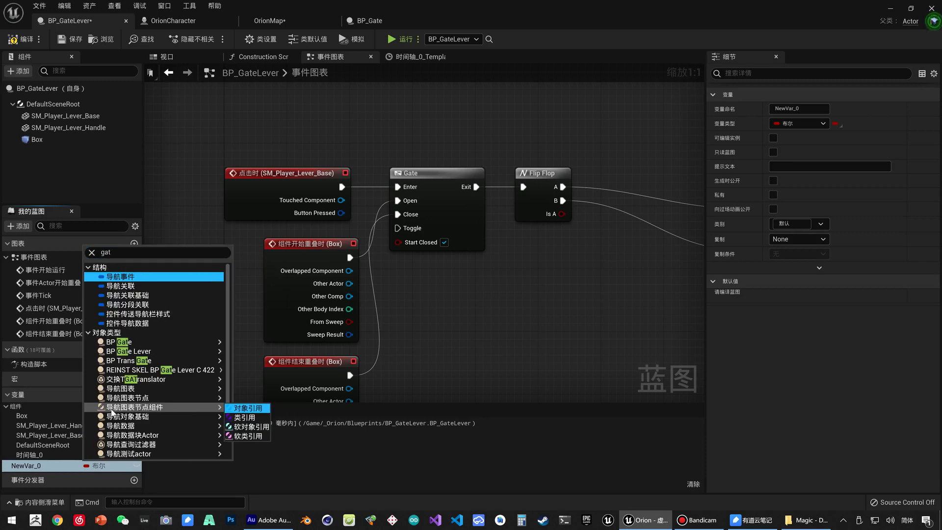
{"action": "mouse_move", "coordinate": [129, 345]}
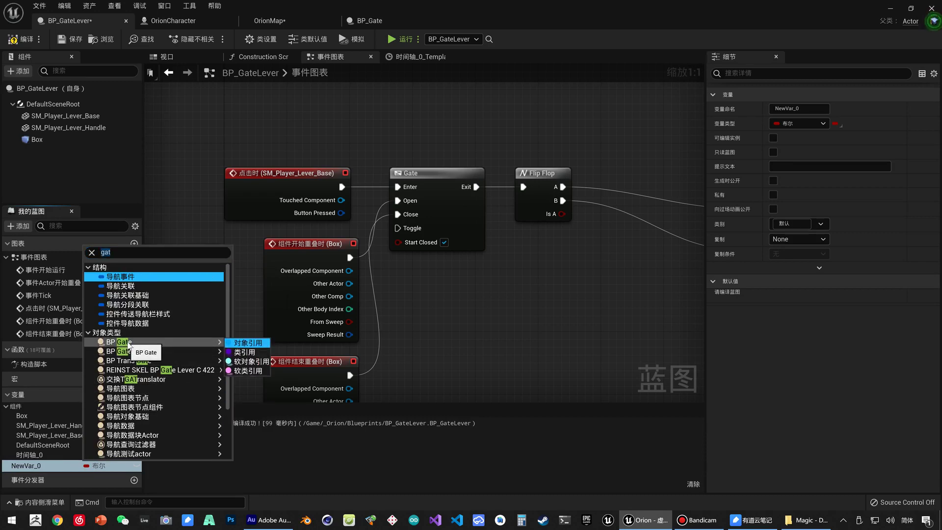
{"action": "left_click", "coordinate": [248, 342]}
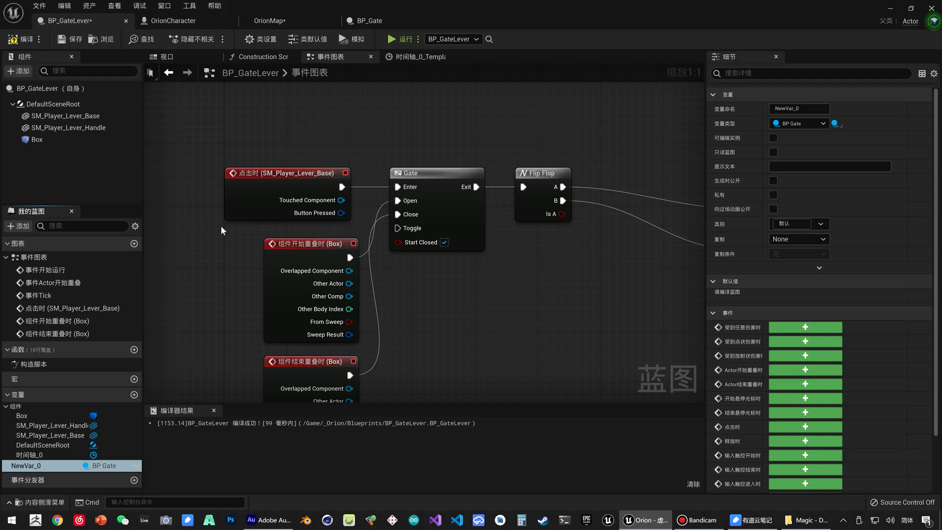
Rename the variable to Gate, then compile and save the lever Blueprint
{"action": "left_click", "coordinate": [371, 21]}
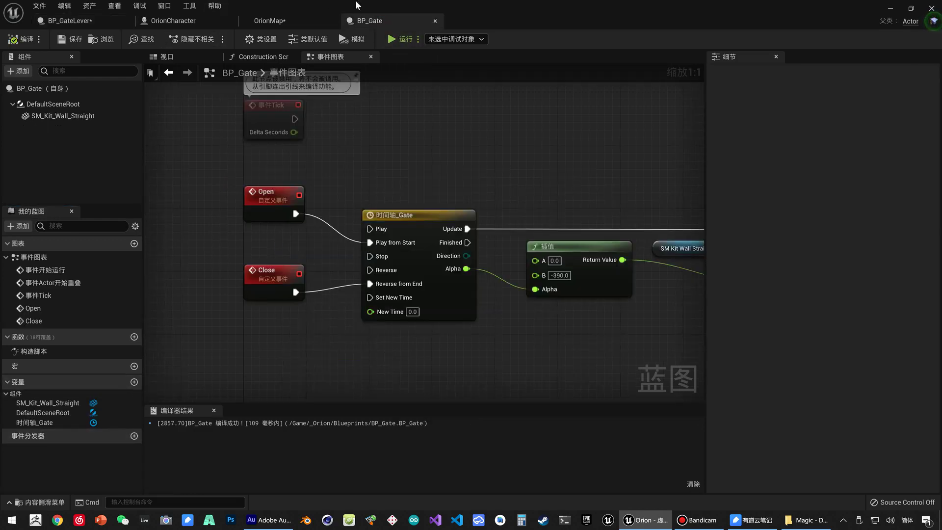
{"action": "left_click", "coordinate": [68, 20]}
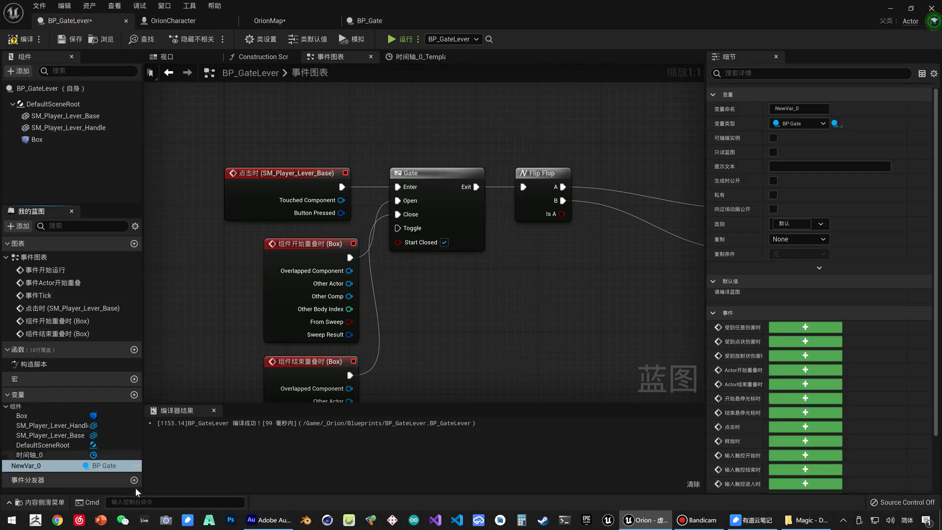
{"action": "left_click", "coordinate": [121, 466]}
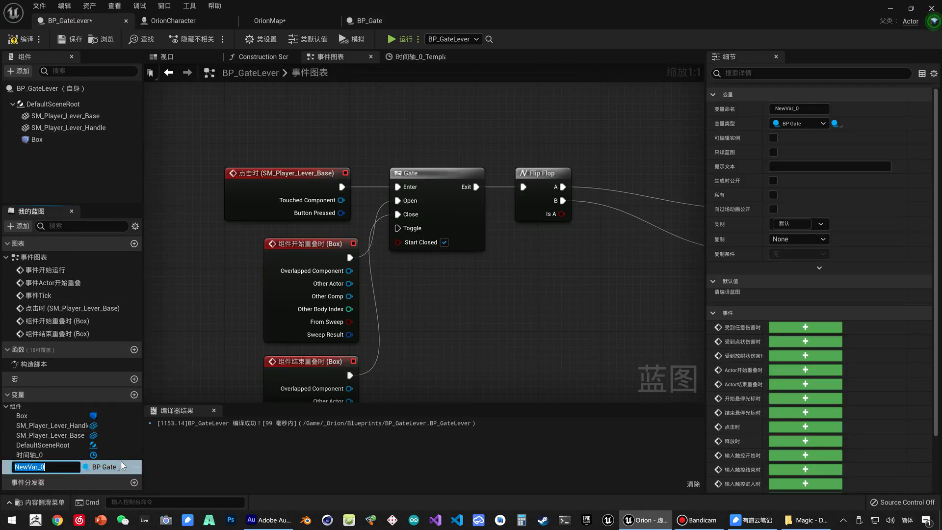
{"action": "type", "text": "Gate"}
{"action": "key", "text": "Return"}
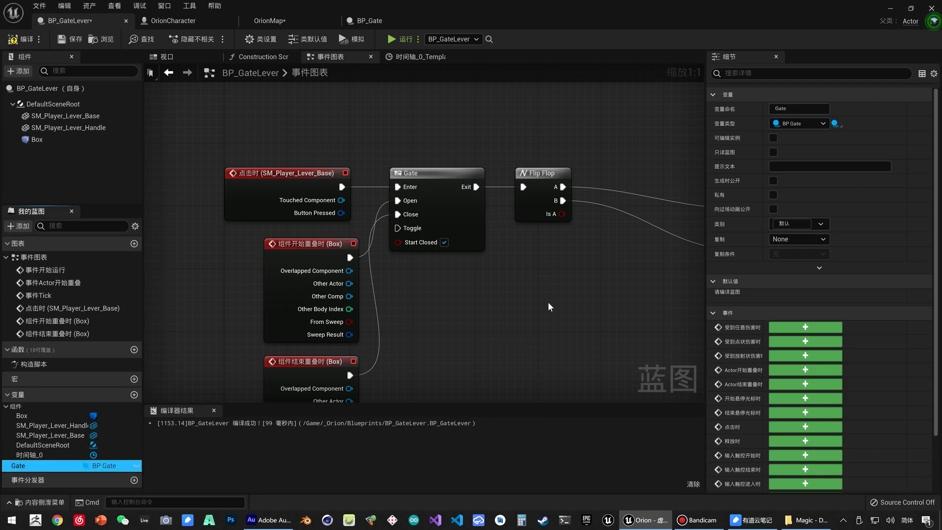
{"action": "left_click", "coordinate": [551, 310]}
{"action": "left_click", "coordinate": [24, 48]}
{"action": "left_click", "coordinate": [68, 41]}
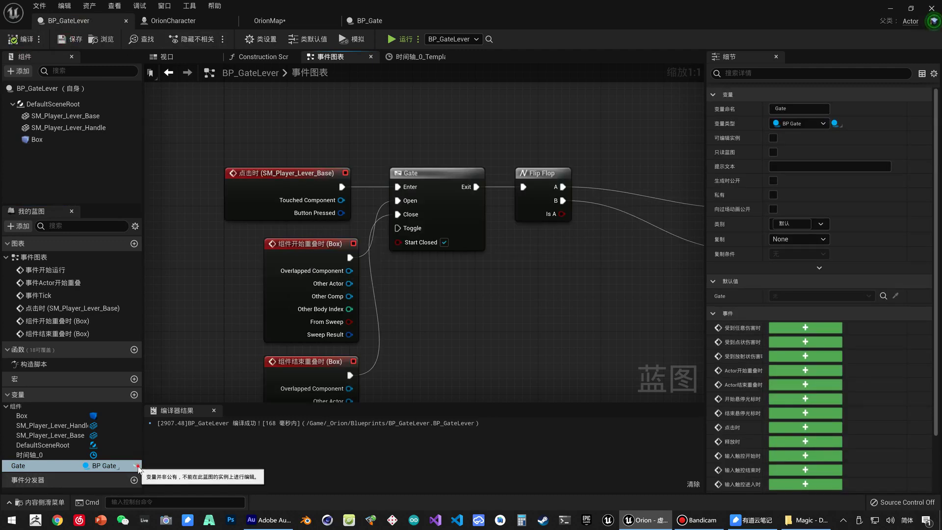
Make Gate instance editable, recompile and save, then frame the lever in OrionMap
{"action": "left_click", "coordinate": [136, 466]}
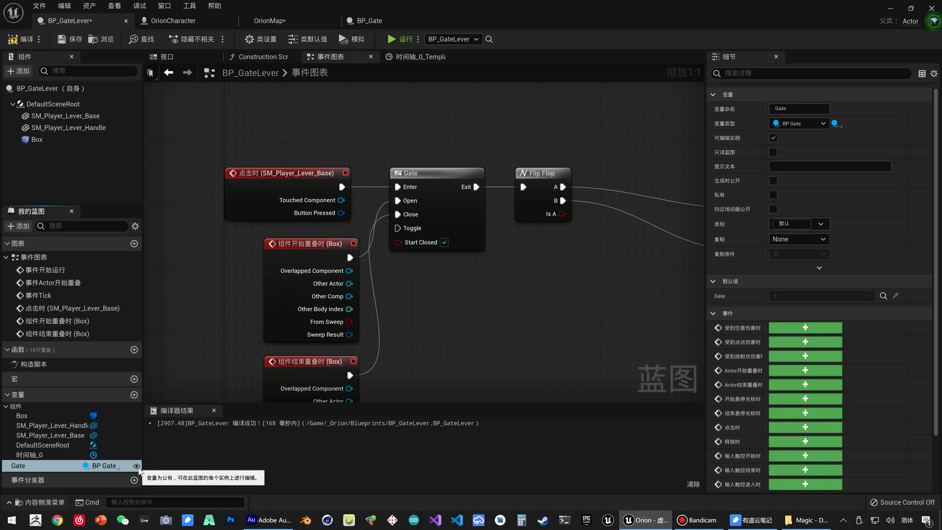
{"action": "left_click", "coordinate": [20, 39]}
{"action": "left_click", "coordinate": [65, 41]}
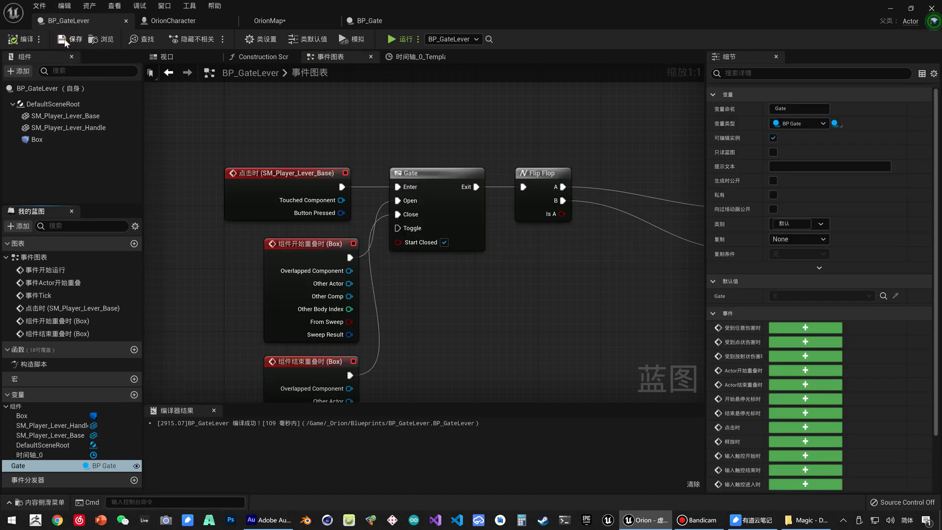
{"action": "left_click", "coordinate": [279, 23]}
{"action": "key", "text": "f"}
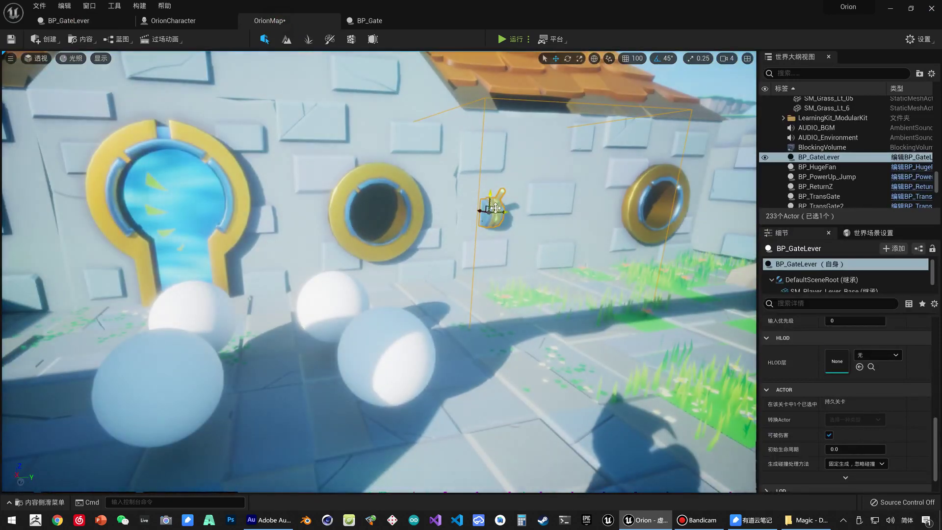
Drag a BP_Gate from the Blueprints folder into the level and rotate it 90°
{"action": "left_click_drag", "start_coordinate": [495, 209], "coordinate": [294, 254]}
{"action": "key", "text": "ctrl+space"}
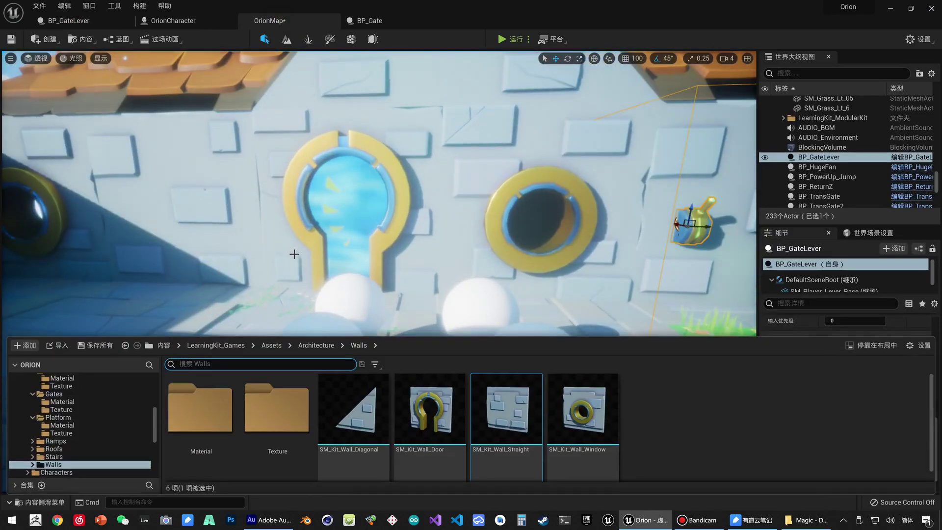
{"action": "scroll", "coordinate": [80, 421], "scroll_direction": "up", "scroll_amount": 5}
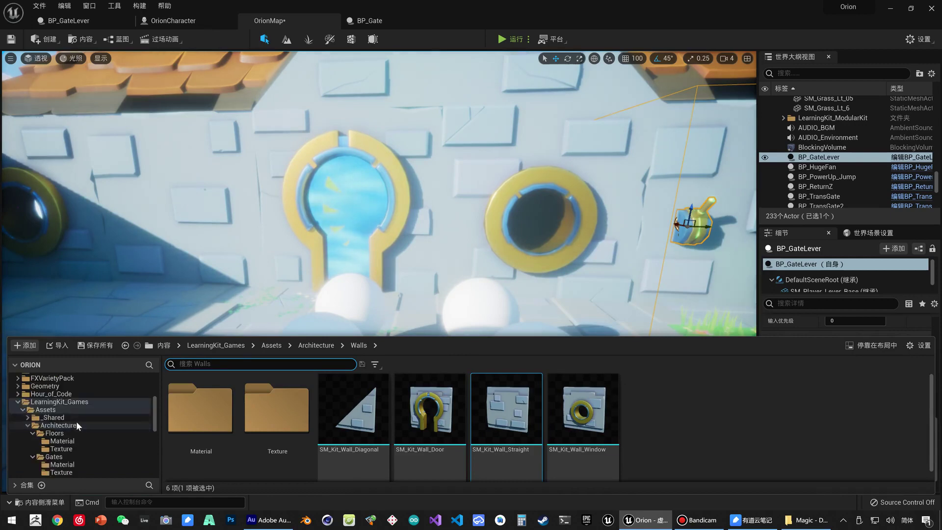
{"action": "scroll", "coordinate": [75, 421], "scroll_direction": "up", "scroll_amount": 5}
{"action": "left_click", "coordinate": [51, 401]}
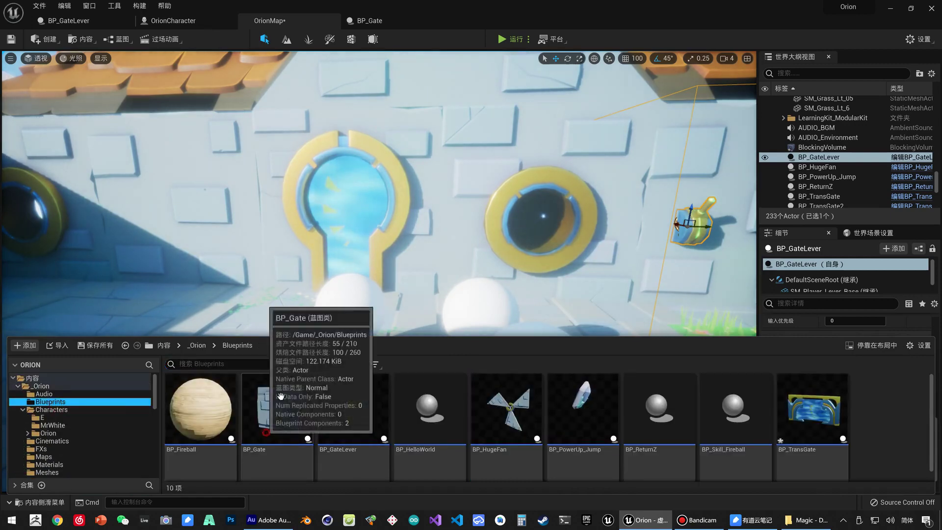
{"action": "mouse_move", "coordinate": [282, 409]}
{"action": "left_mouse_down"}
{"action": "mouse_move", "coordinate": [314, 288]}
{"action": "mouse_move", "coordinate": [282, 324]}
{"action": "mouse_move", "coordinate": [304, 325]}
{"action": "mouse_move", "coordinate": [301, 285]}
{"action": "mouse_move", "coordinate": [280, 287]}
{"action": "left_mouse_up"}
{"action": "key", "text": "e"}
{"action": "key", "text": "w"}
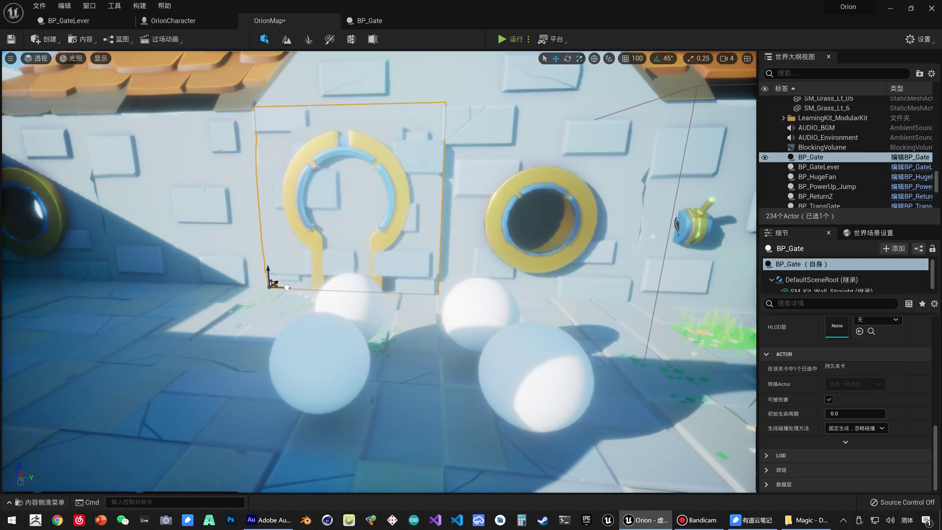
Align the gate flush with the castle keyhole wall, then bring up the BP_Gate blueprint
{"action": "left_click", "coordinate": [379, 326]}
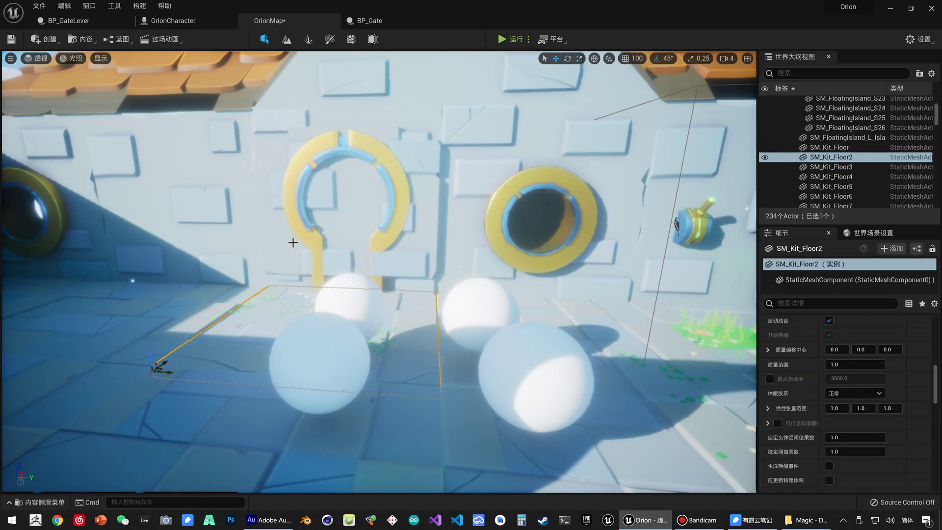
{"action": "left_click", "coordinate": [292, 242]}
{"action": "key", "text": "f"}
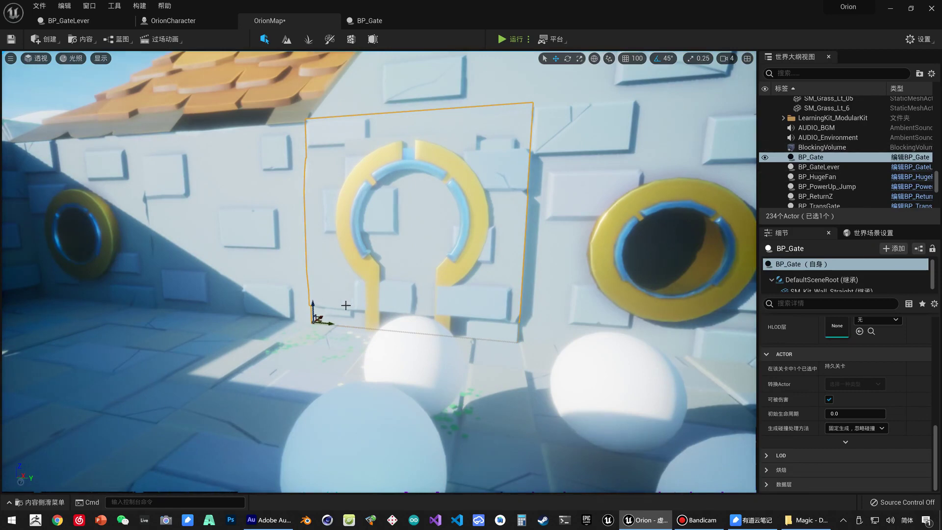
{"action": "left_click_drag", "start_coordinate": [320, 317], "coordinate": [321, 315]}
{"action": "middle_click_drag", "start_coordinate": [321, 315], "coordinate": [233, 322]}
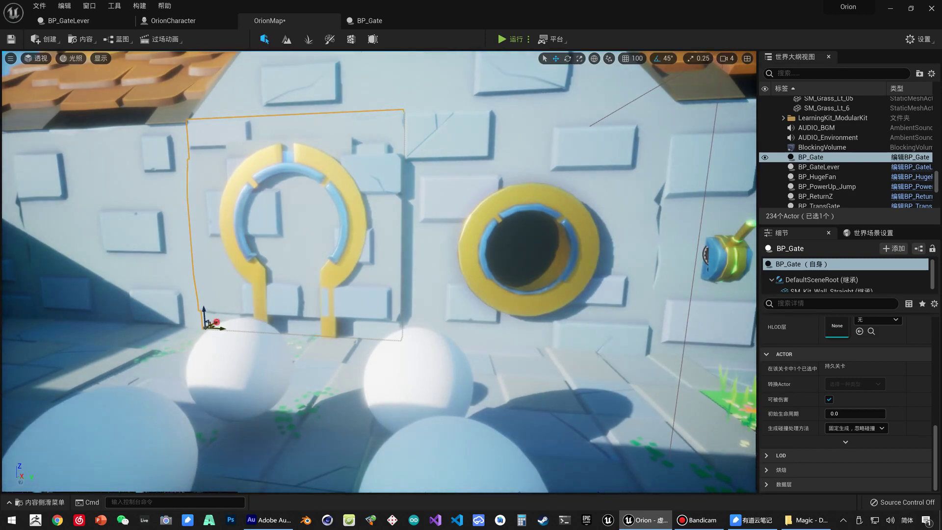
{"action": "left_click_drag", "start_coordinate": [217, 322], "coordinate": [218, 324]}
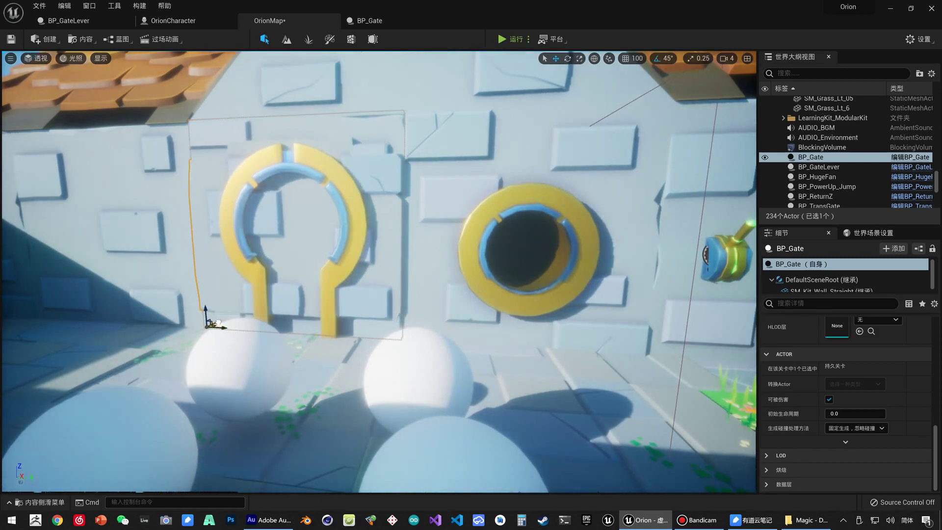
{"action": "middle_click_drag", "start_coordinate": [254, 308], "coordinate": [206, 294]}
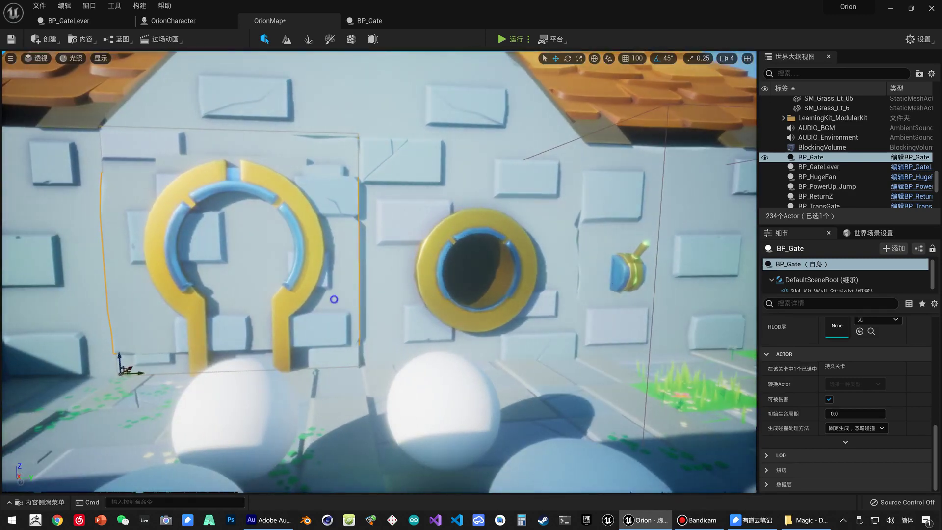
{"action": "mouse_move", "coordinate": [333, 300]}
{"action": "left_mouse_down", "text": "alt"}
{"action": "mouse_move", "coordinate": [343, 290]}
{"action": "mouse_move", "coordinate": [423, 307]}
{"action": "mouse_move", "coordinate": [579, 262]}
{"action": "left_mouse_up", "text": "alt"}
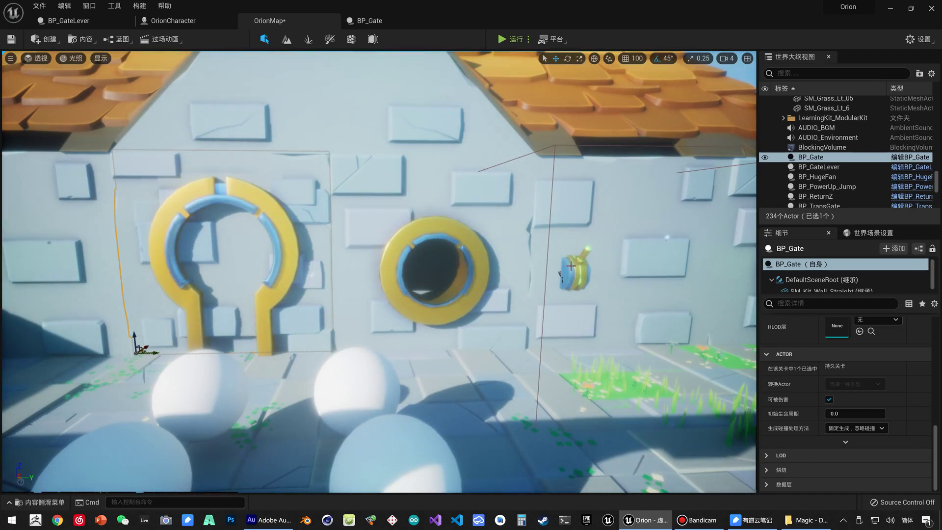
{"action": "left_click", "coordinate": [369, 21]}
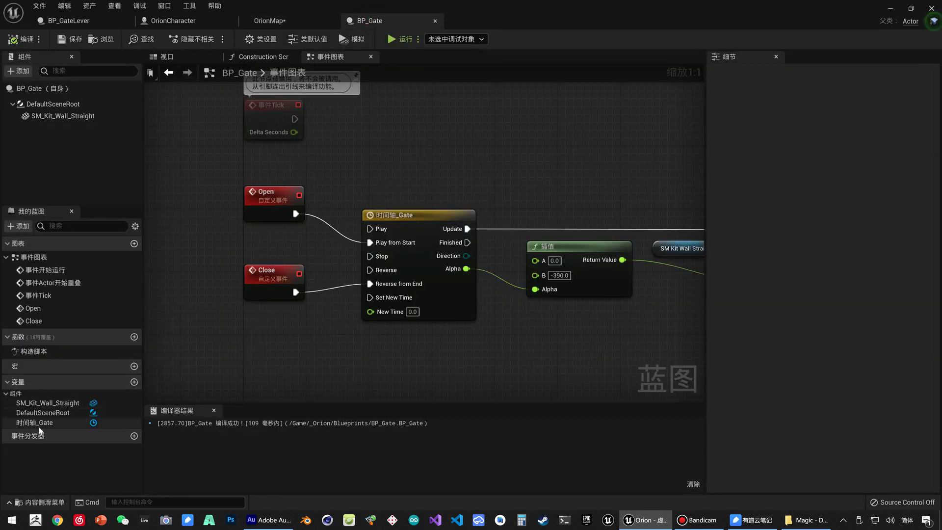
Compare BP_GateLever's timeline nodes with BP_Gate's Open and Close events
{"action": "left_click", "coordinate": [69, 20]}
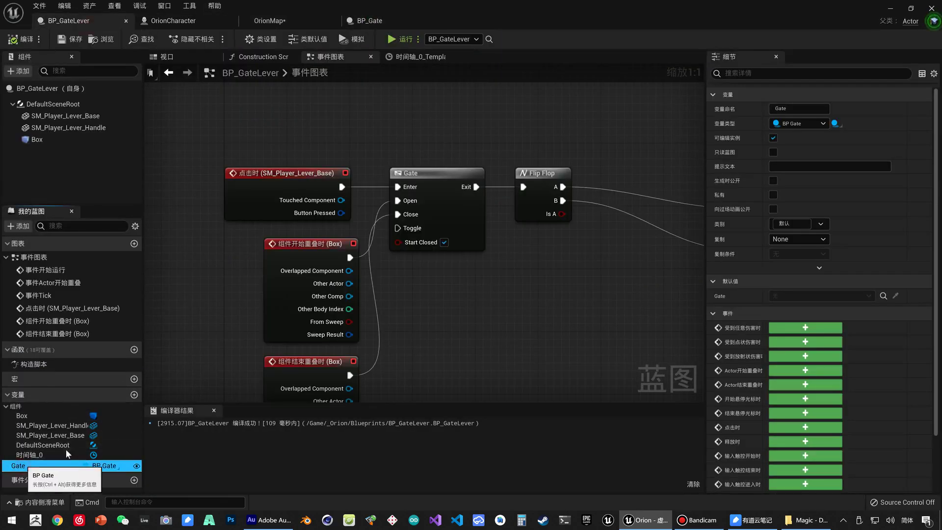
{"action": "right_click_drag", "start_coordinate": [628, 299], "coordinate": [258, 299]}
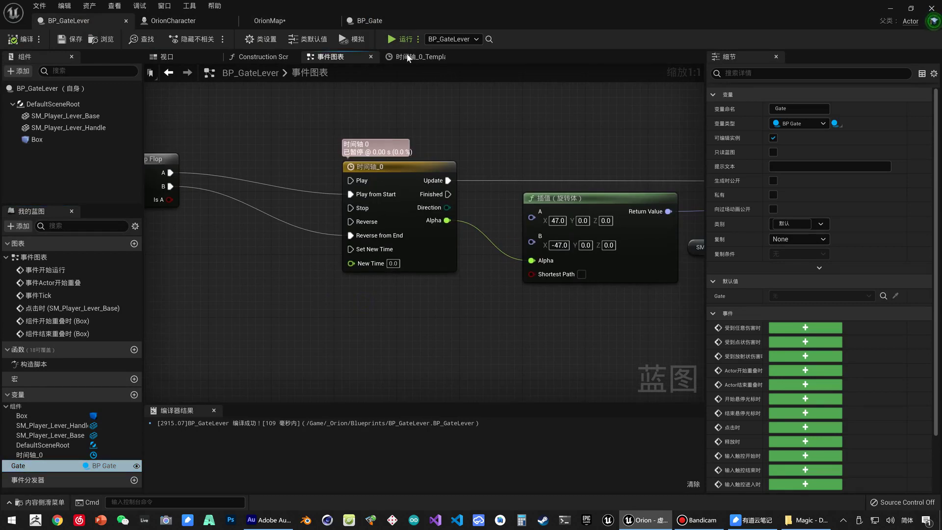
{"action": "left_click", "coordinate": [375, 22]}
{"action": "left_click_drag", "start_coordinate": [236, 158], "coordinate": [292, 313]}
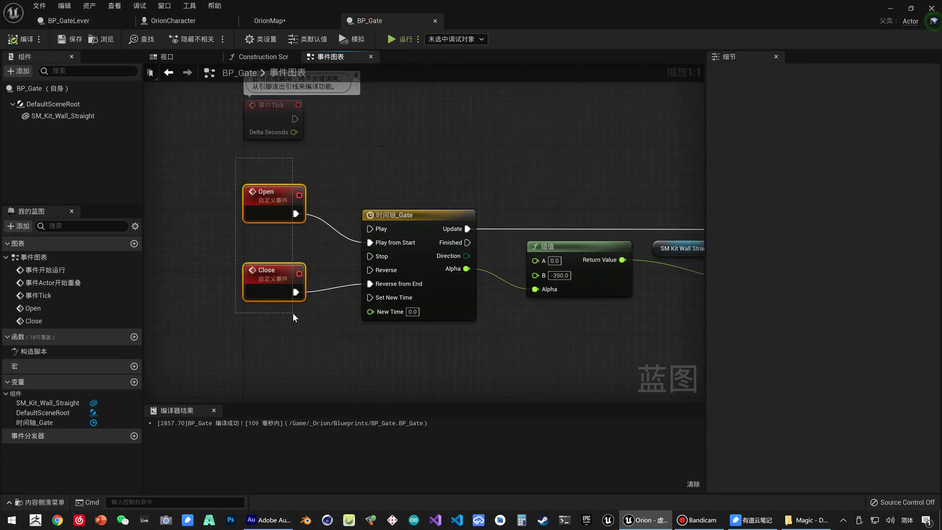
{"action": "left_click", "coordinate": [68, 21]}
Survey the whole BP_GateLever graph and drag the Gate variable into it
{"action": "mouse_move", "coordinate": [308, 207]}
{"action": "right_mouse_down"}
{"action": "mouse_move", "coordinate": [162, 266]}
{"action": "mouse_move", "coordinate": [469, 263]}
{"action": "right_mouse_up"}
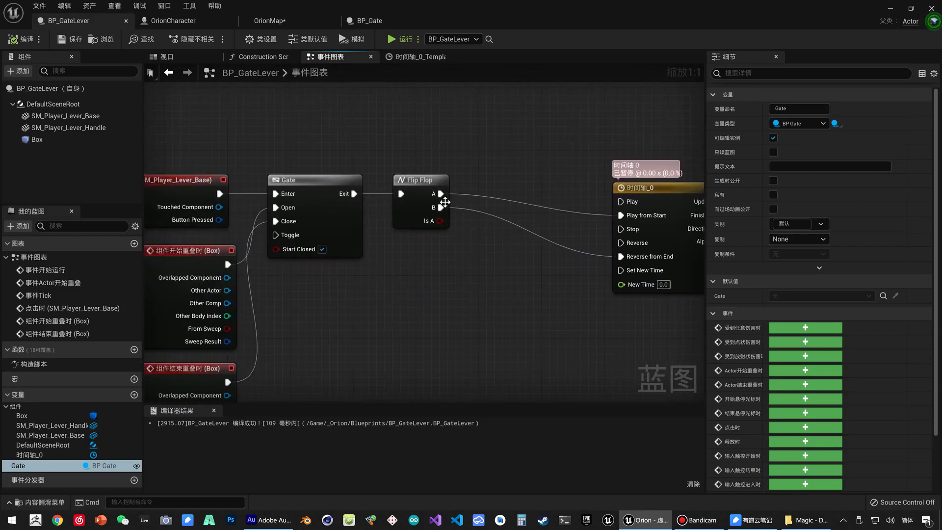
{"action": "scroll", "coordinate": [399, 233], "scroll_direction": "down", "scroll_amount": 2}
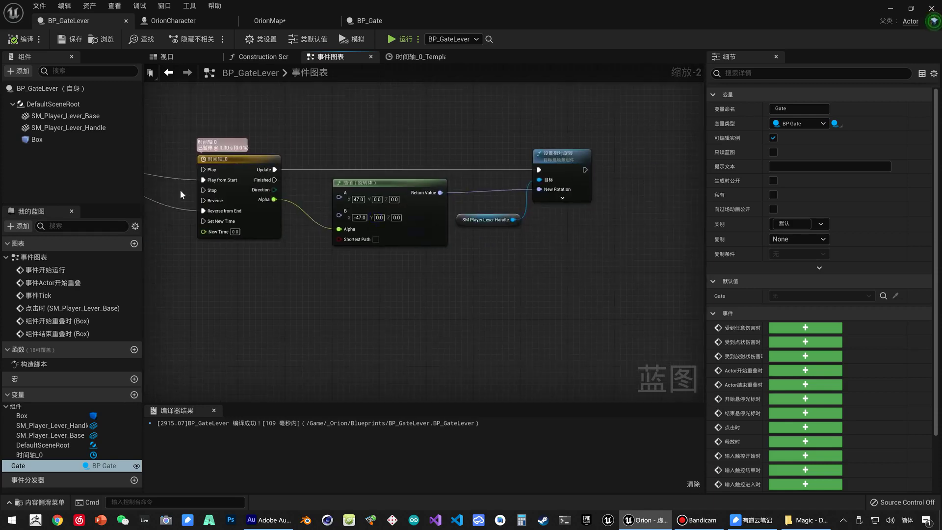
{"action": "mouse_move", "coordinate": [407, 219]}
{"action": "right_mouse_down"}
{"action": "mouse_move", "coordinate": [607, 312]}
{"action": "mouse_move", "coordinate": [459, 297]}
{"action": "right_mouse_up"}
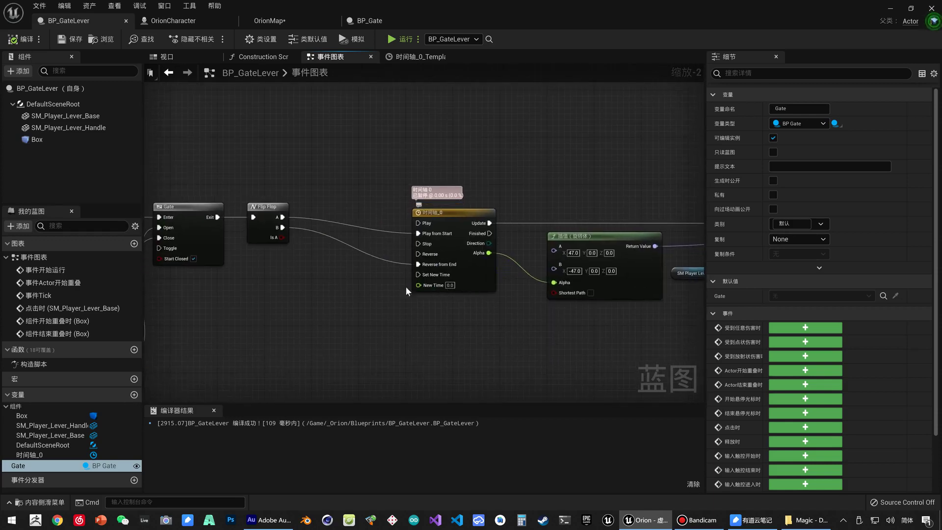
{"action": "scroll", "coordinate": [280, 223], "scroll_direction": "up", "scroll_amount": 2}
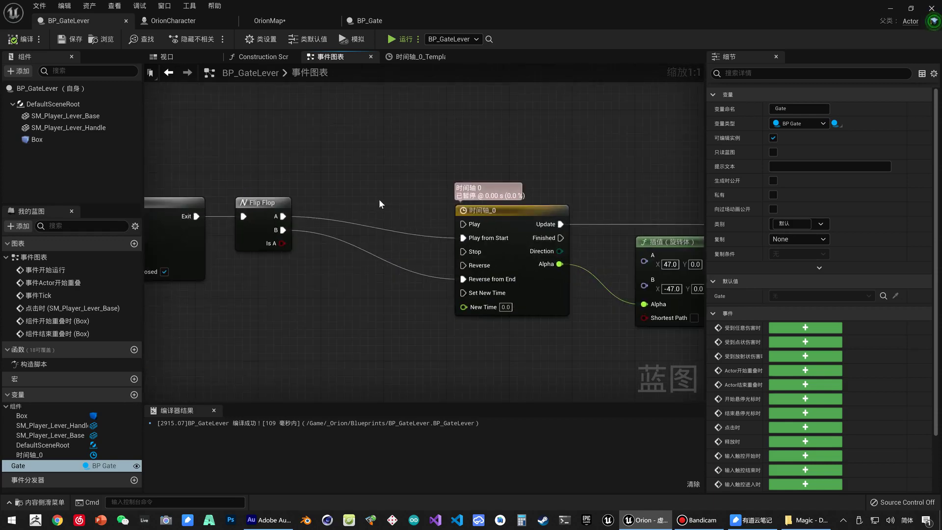
{"action": "right_click_drag", "start_coordinate": [384, 204], "coordinate": [387, 233]}
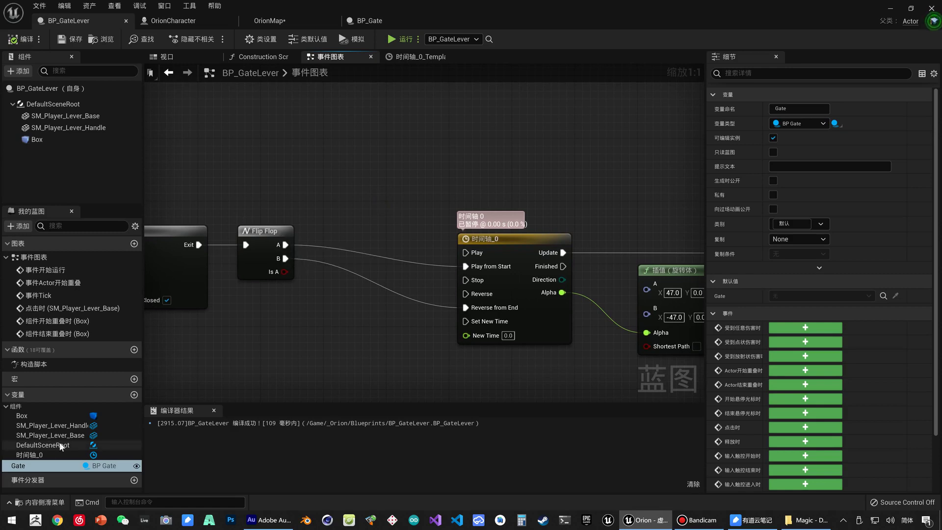
{"action": "mouse_move", "coordinate": [30, 465]}
{"action": "left_mouse_down"}
{"action": "mouse_move", "coordinate": [324, 201]}
{"action": "mouse_move", "coordinate": [400, 212]}
{"action": "left_mouse_up"}
Add a Gate Open call and wire Flip Flop A through Open to Play from Start
{"action": "left_click", "coordinate": [331, 214]}
{"action": "type", "text": "open"}
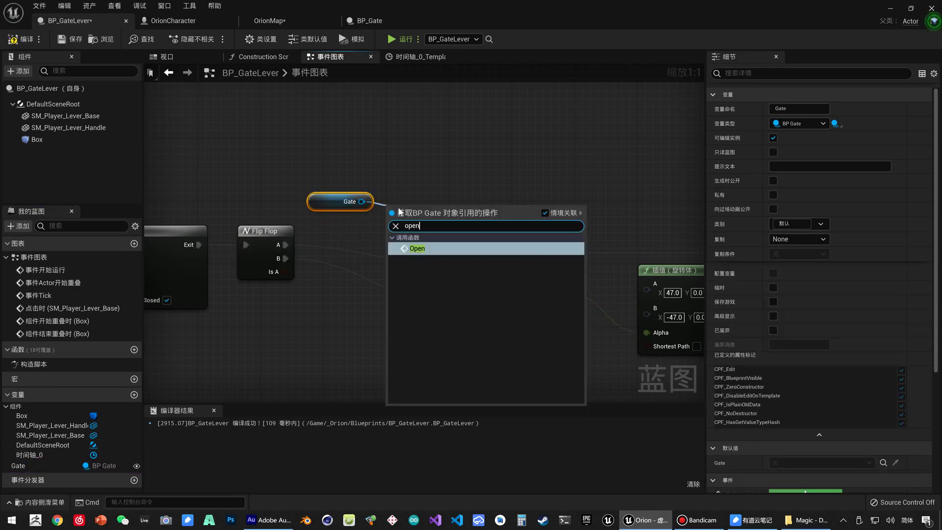
{"action": "key", "text": "Return"}
{"action": "left_click_drag", "start_coordinate": [297, 202], "coordinate": [227, 194]}
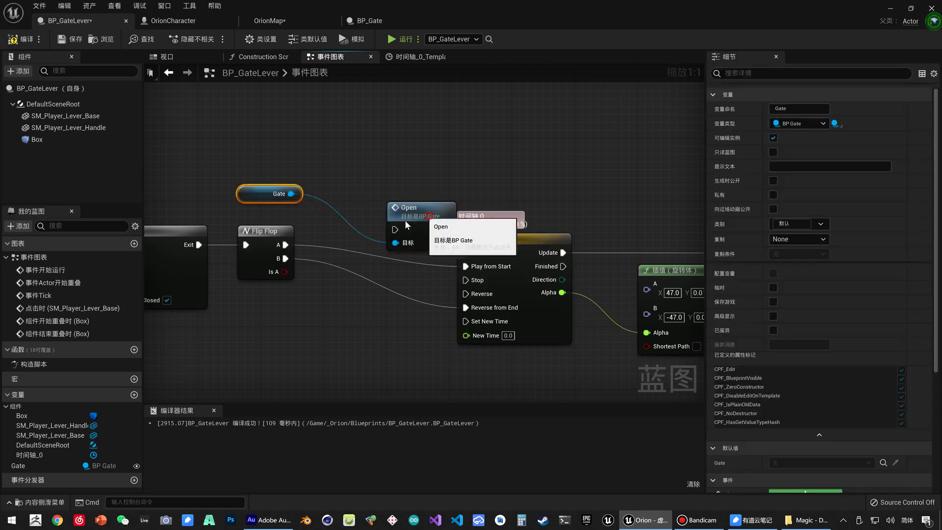
{"action": "left_click_drag", "start_coordinate": [416, 208], "coordinate": [378, 232]}
{"action": "left_click_drag", "start_coordinate": [285, 244], "coordinate": [468, 272]}
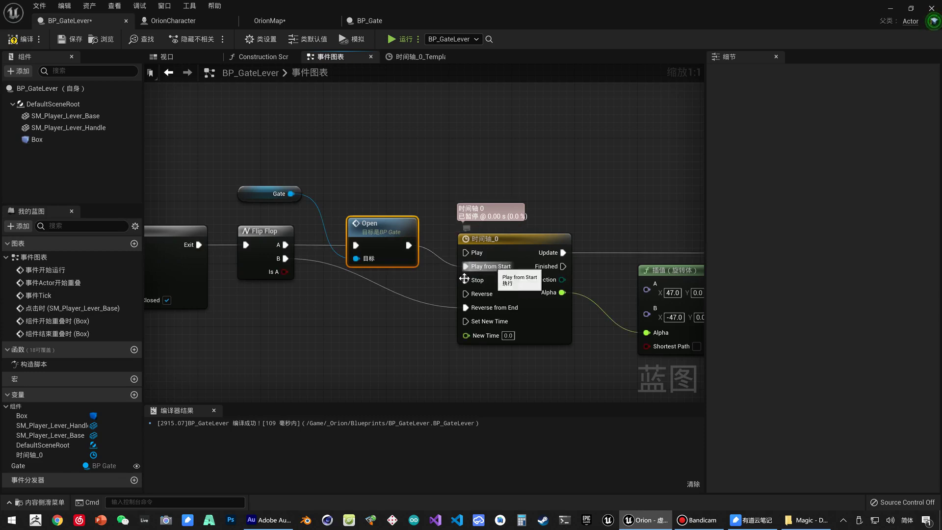
{"action": "mouse_move", "coordinate": [291, 194]}
{"action": "left_mouse_down"}
{"action": "mouse_move", "coordinate": [340, 307]}
{"action": "mouse_move", "coordinate": [348, 291]}
{"action": "left_mouse_up"}
Add a Gate Close call and wire Flip Flop B through Close to Reverse from End
{"action": "type", "text": "close"}
{"action": "key", "text": "Return"}
{"action": "mouse_move", "coordinate": [282, 259]}
{"action": "left_mouse_down"}
{"action": "mouse_move", "coordinate": [356, 315]}
{"action": "mouse_move", "coordinate": [463, 307]}
{"action": "left_mouse_up"}
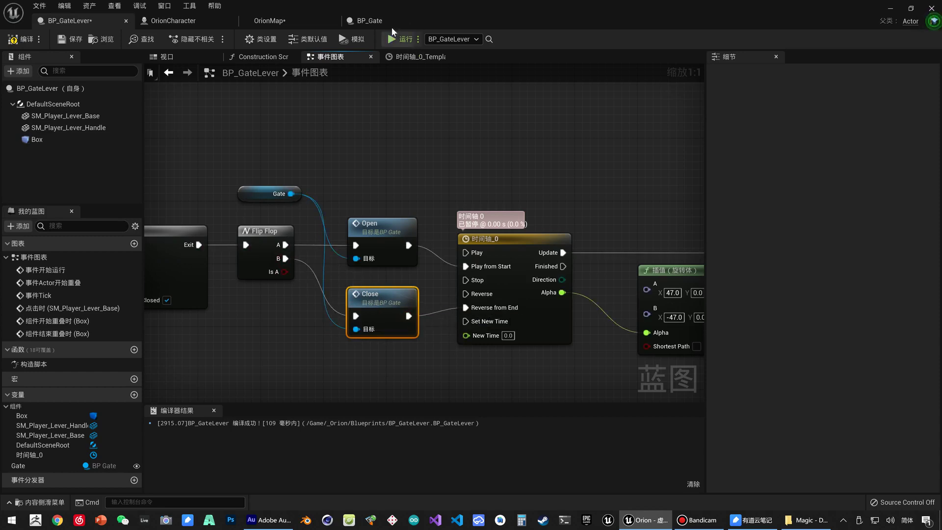
Cross-check BP_Gate's Open/Close events and timeline, then return to the OrionMap level
{"action": "left_click", "coordinate": [388, 20]}
{"action": "left_click", "coordinate": [371, 176]}
{"action": "left_click", "coordinate": [387, 216]}
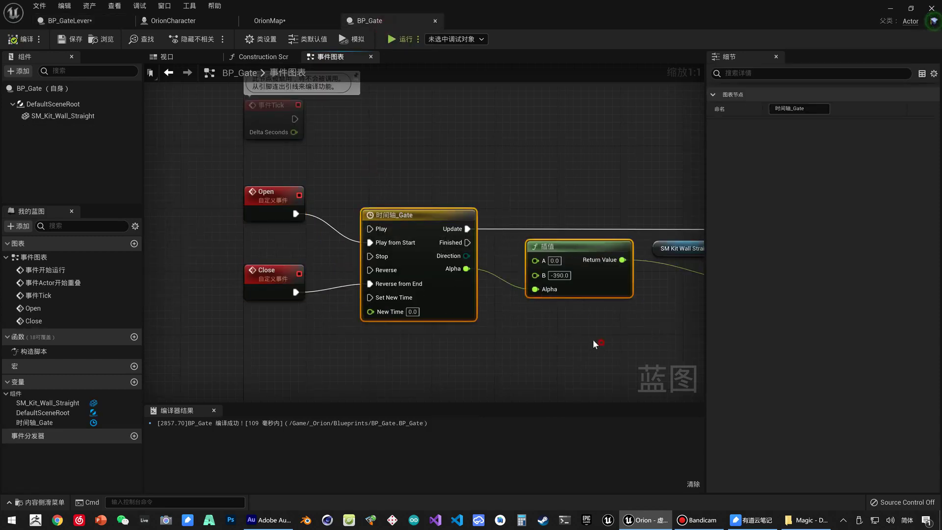
{"action": "left_click_drag", "start_coordinate": [221, 162], "coordinate": [288, 305]}
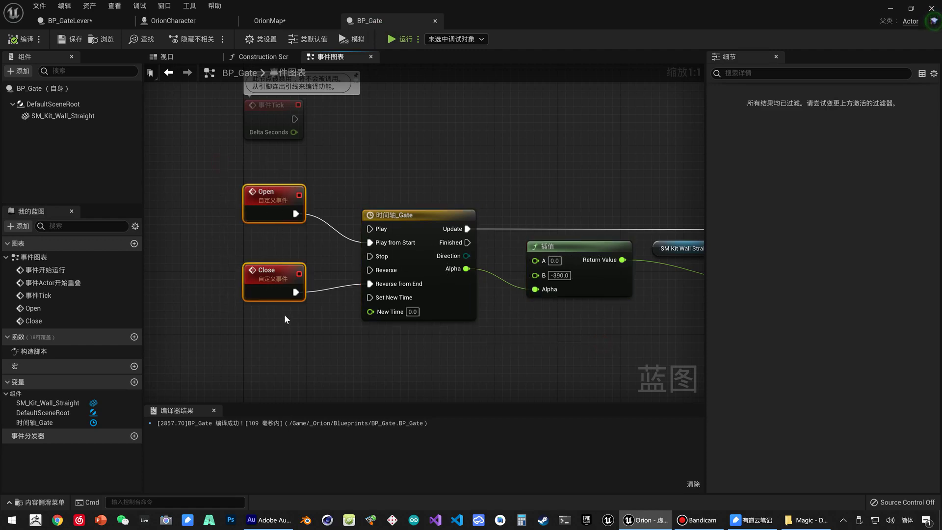
{"action": "left_click", "coordinate": [73, 25]}
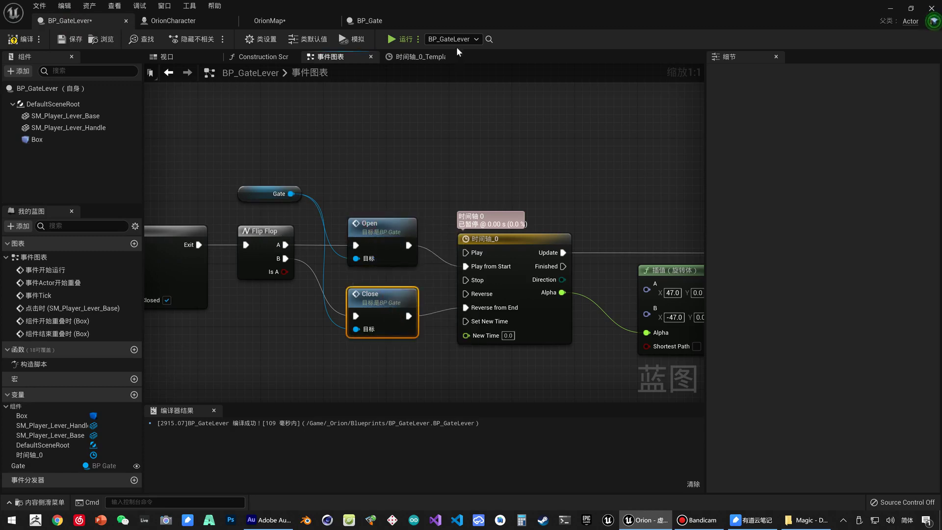
{"action": "left_click", "coordinate": [369, 21]}
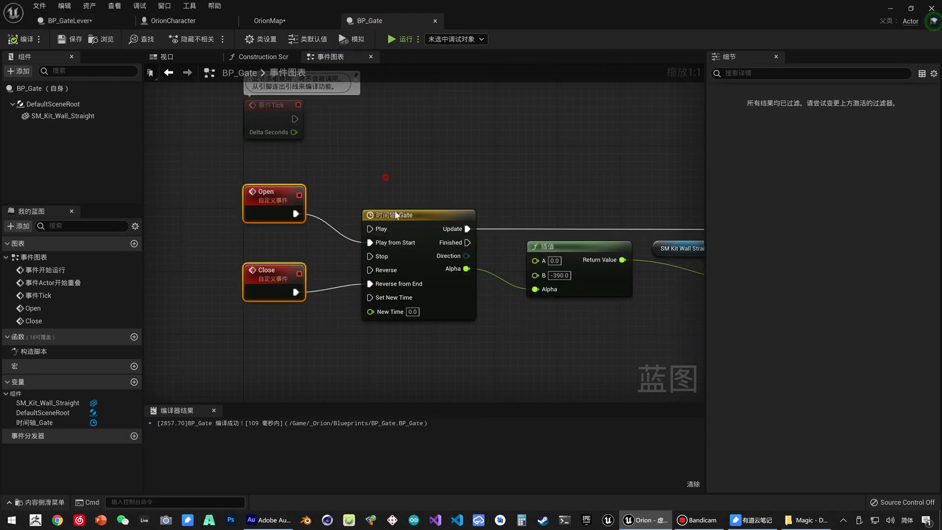
{"action": "left_click", "coordinate": [69, 21]}
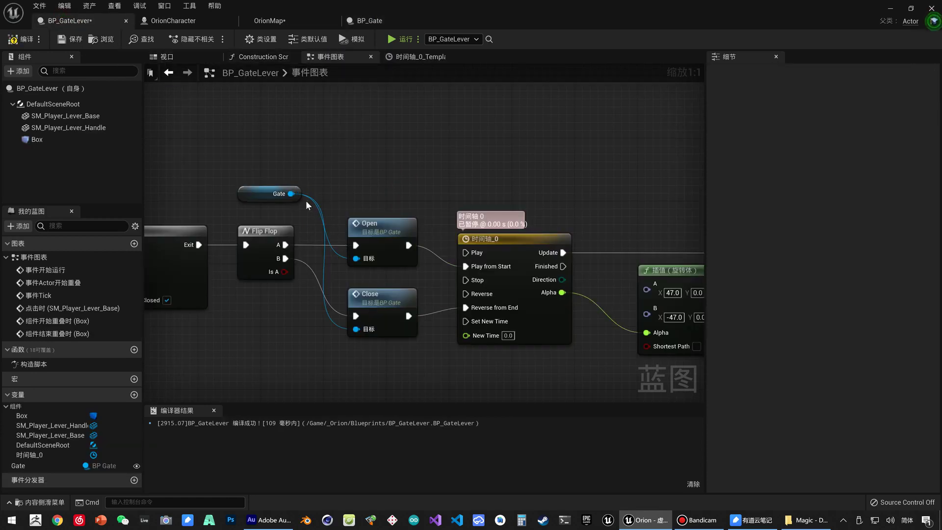
{"action": "left_click", "coordinate": [270, 20]}
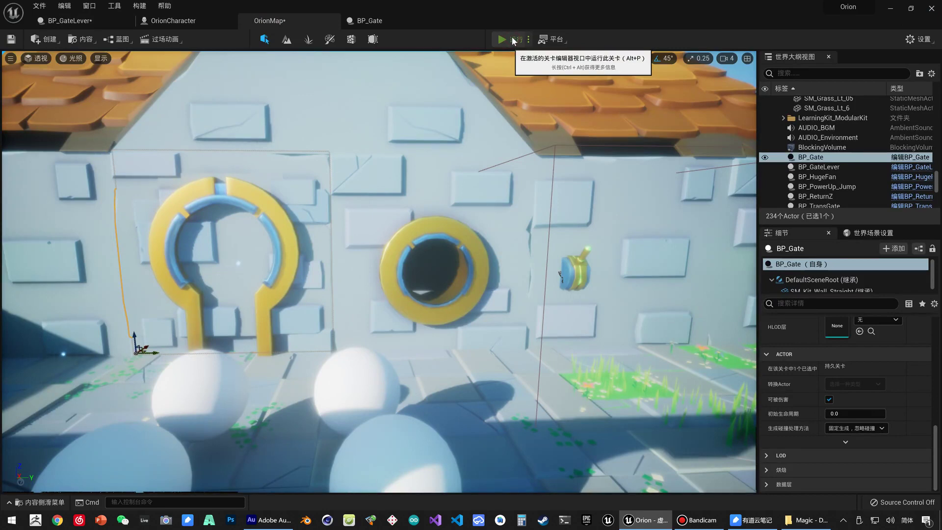
Play in Editor with Alt+P, walk up and pull the lever, then stop the session
{"action": "key", "text": "alt+p"}
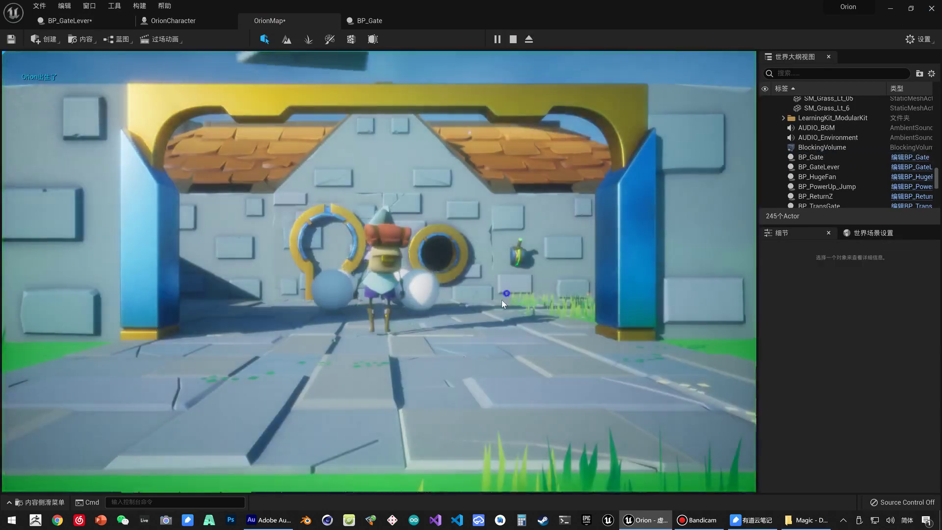
{"action": "key", "text": "w"}
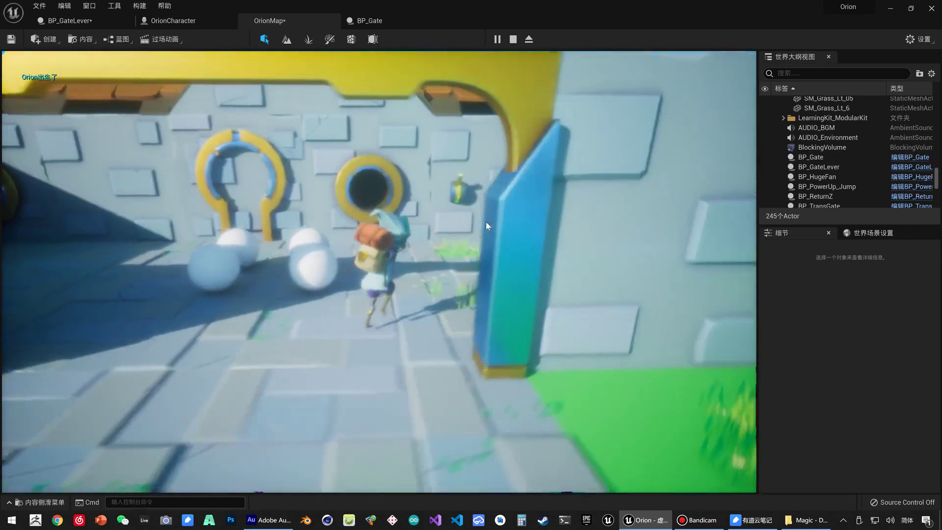
{"action": "key", "text": "w"}
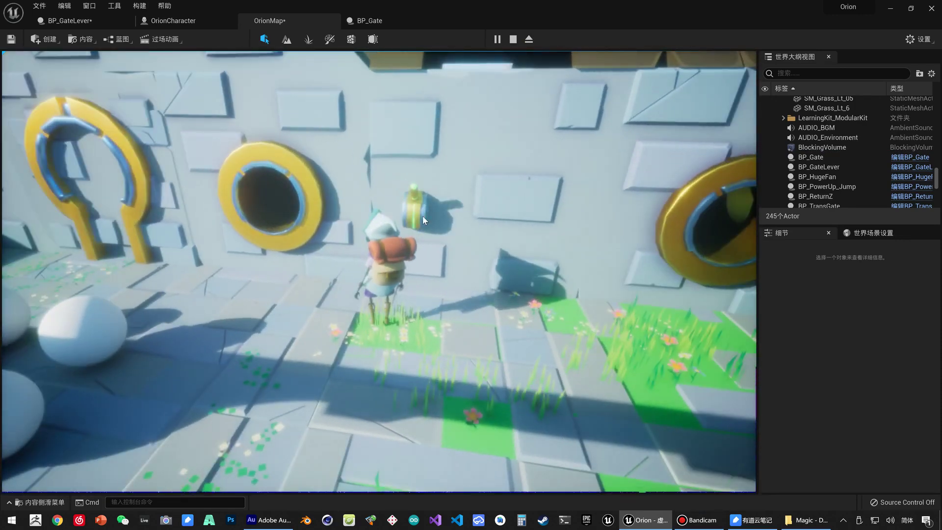
{"action": "key", "text": "e"}
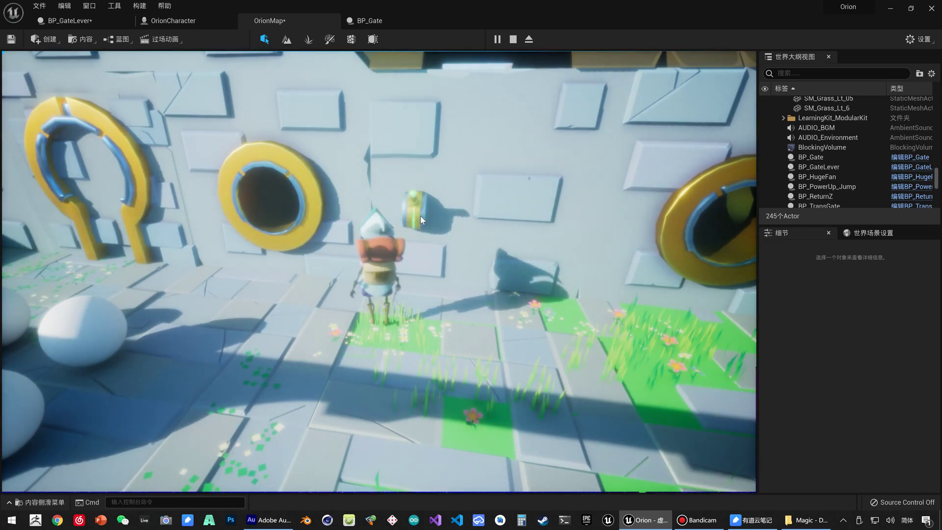
{"action": "key", "text": "Escape"}
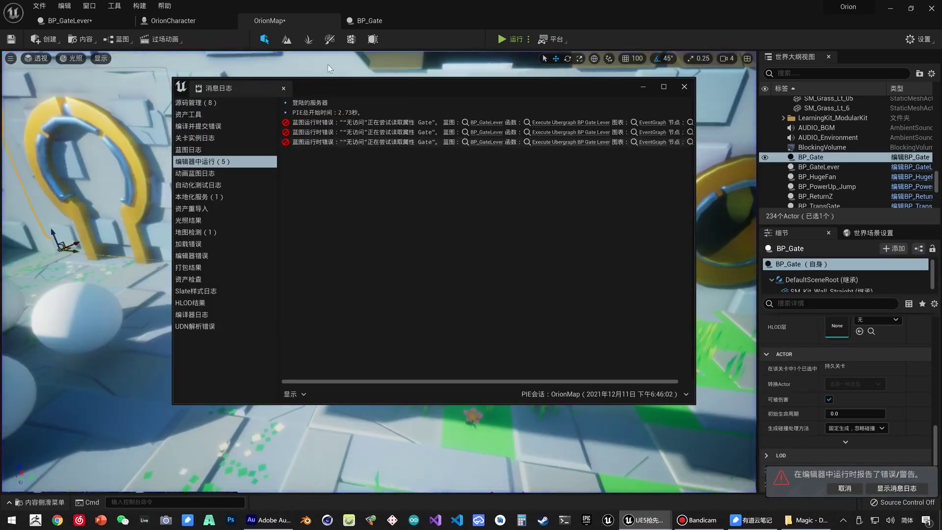
Close the Message Log and set the placed lever's Gate property to BP_Gate in Details
{"action": "left_click", "coordinate": [284, 89]}
{"action": "left_click", "coordinate": [421, 205]}
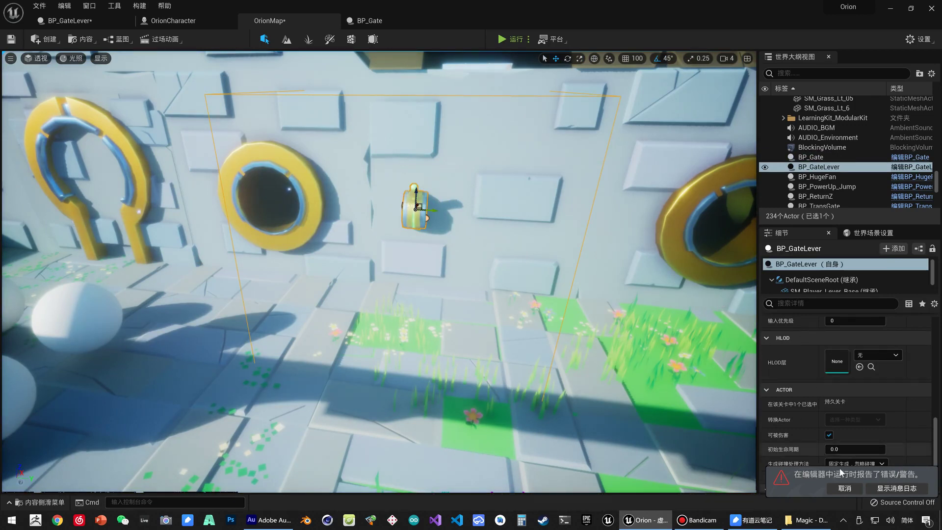
{"action": "scroll", "coordinate": [806, 379], "scroll_direction": "up", "scroll_amount": 3}
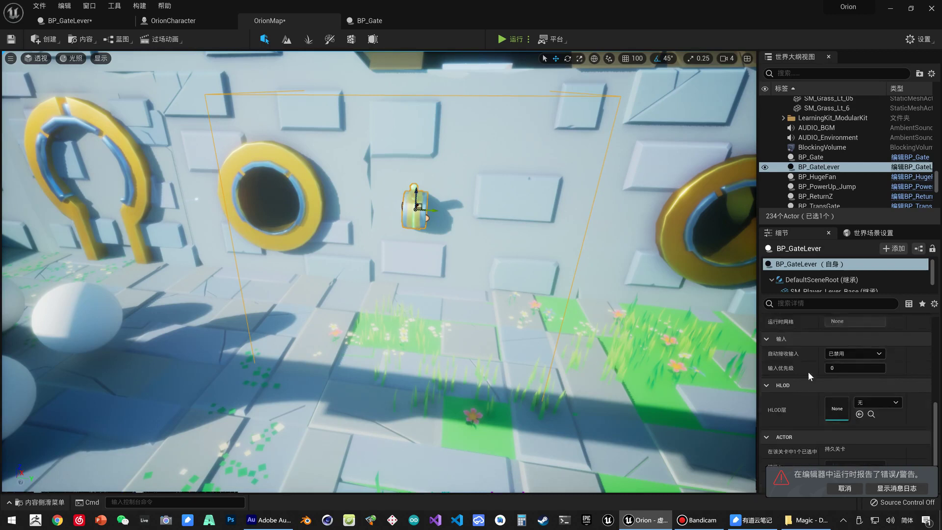
{"action": "scroll", "coordinate": [808, 372], "scroll_direction": "up", "scroll_amount": 3}
{"action": "scroll", "coordinate": [806, 370], "scroll_direction": "up", "scroll_amount": 3}
{"action": "scroll", "coordinate": [808, 374], "scroll_direction": "up", "scroll_amount": 3}
{"action": "scroll", "coordinate": [810, 378], "scroll_direction": "down", "scroll_amount": 1}
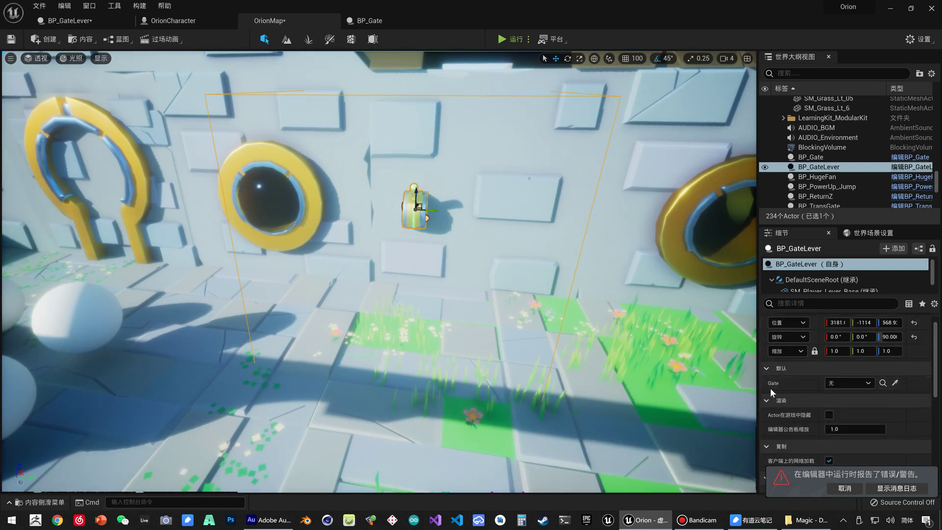
{"action": "left_click", "coordinate": [841, 383]}
{"action": "left_click", "coordinate": [817, 273]}
Play again and pull the lever so the wall slides, then stop and return to BP_Gate
{"action": "left_click", "coordinate": [507, 38]}
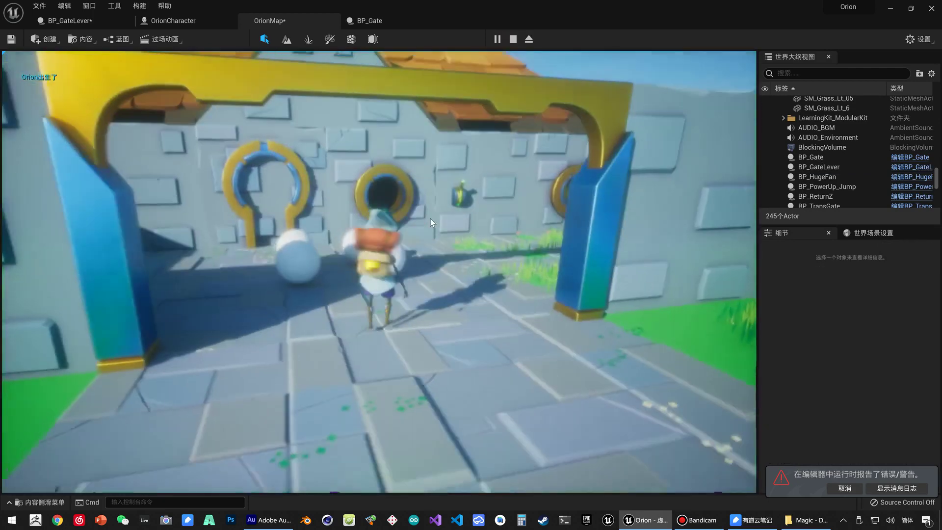
{"action": "key", "text": "w"}
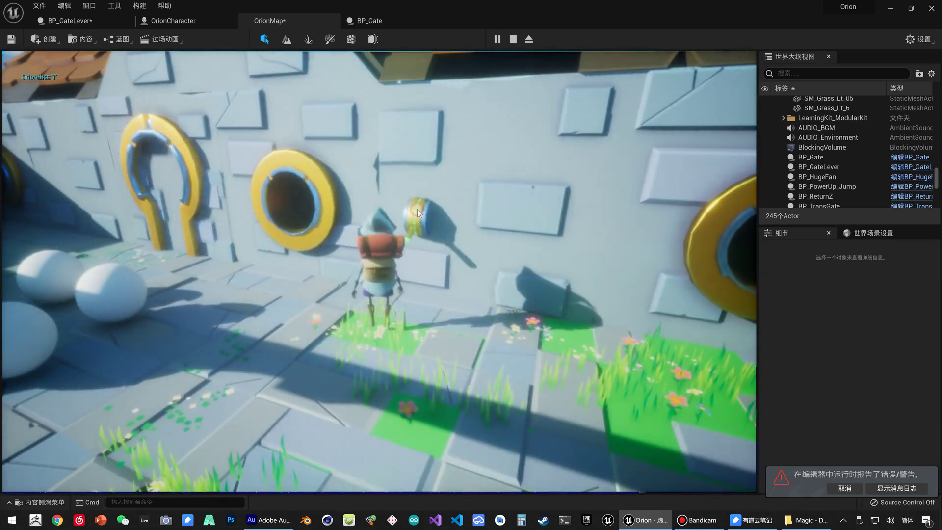
{"action": "key", "text": "e"}
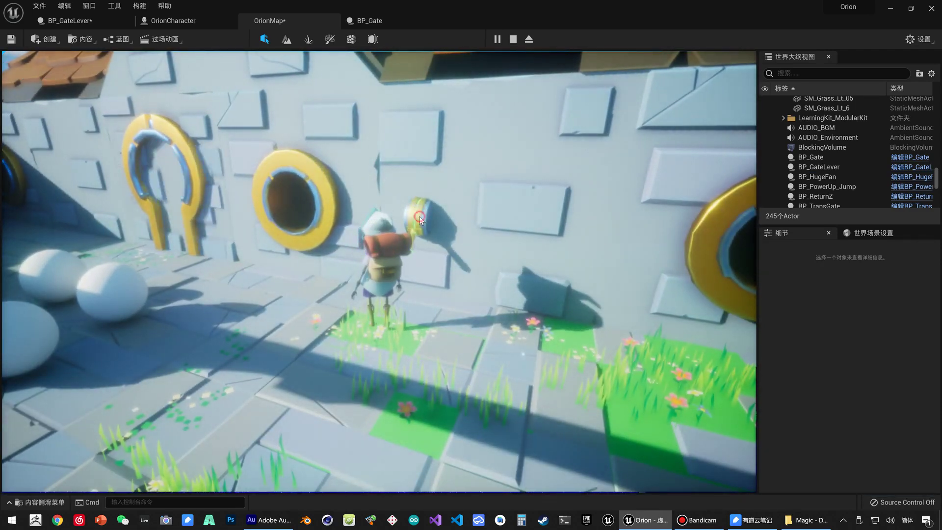
{"action": "left_click", "coordinate": [419, 216]}
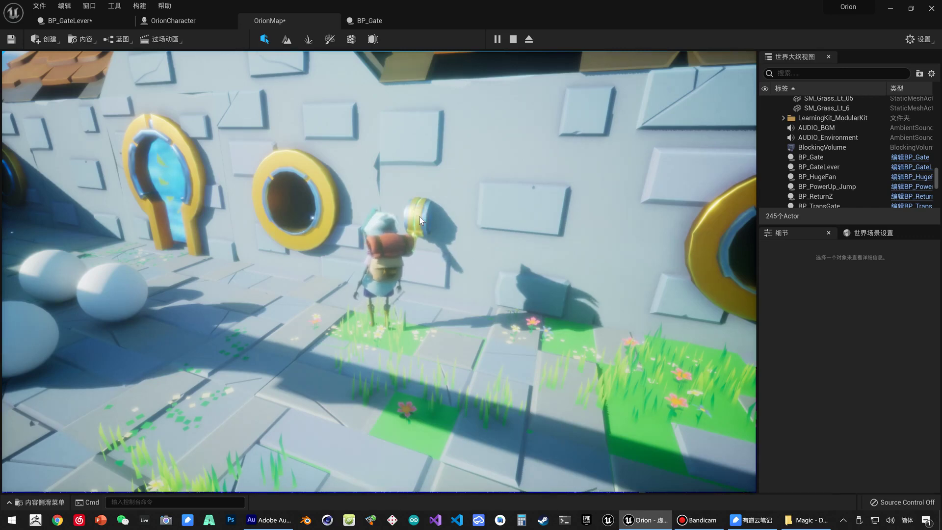
{"action": "key", "text": "Escape"}
{"action": "left_click", "coordinate": [375, 21]}
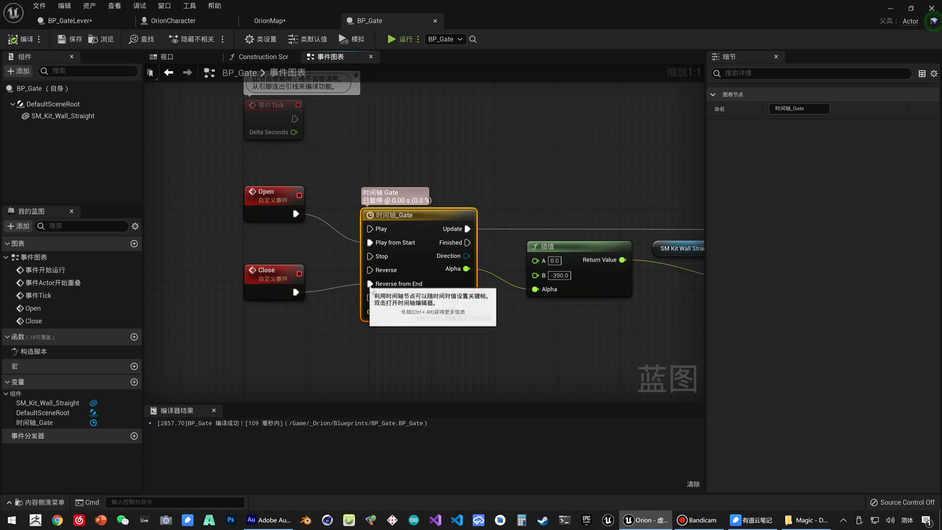
Check the 时间轴_Gate timeline's 5-second Alpha curve, close it, and go back to OrionMap
{"action": "right_click_drag", "start_coordinate": [509, 301], "coordinate": [250, 309]}
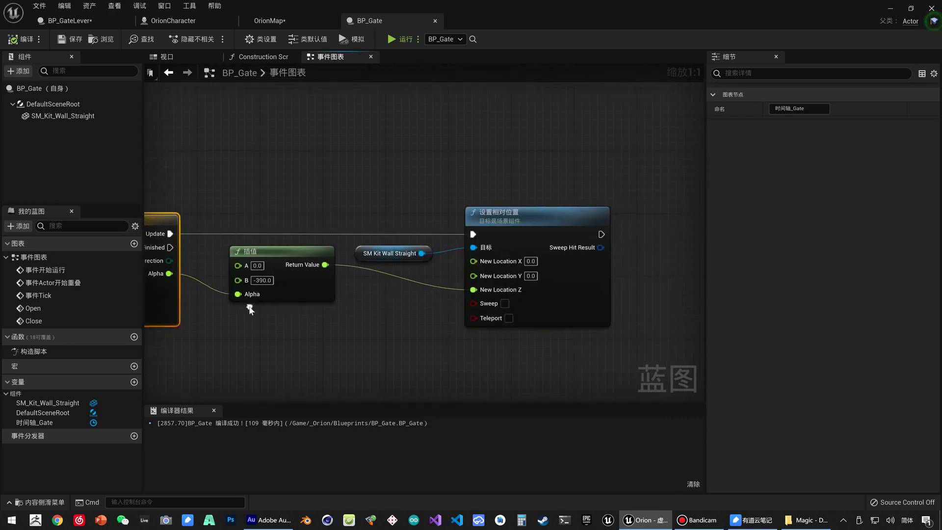
{"action": "right_click_drag", "start_coordinate": [351, 322], "coordinate": [599, 303]}
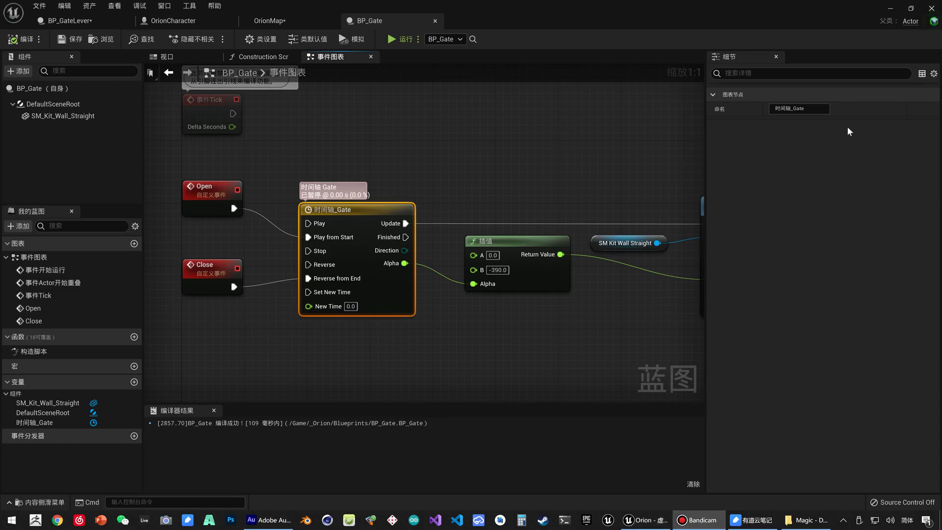
{"action": "double_click", "coordinate": [355, 211]}
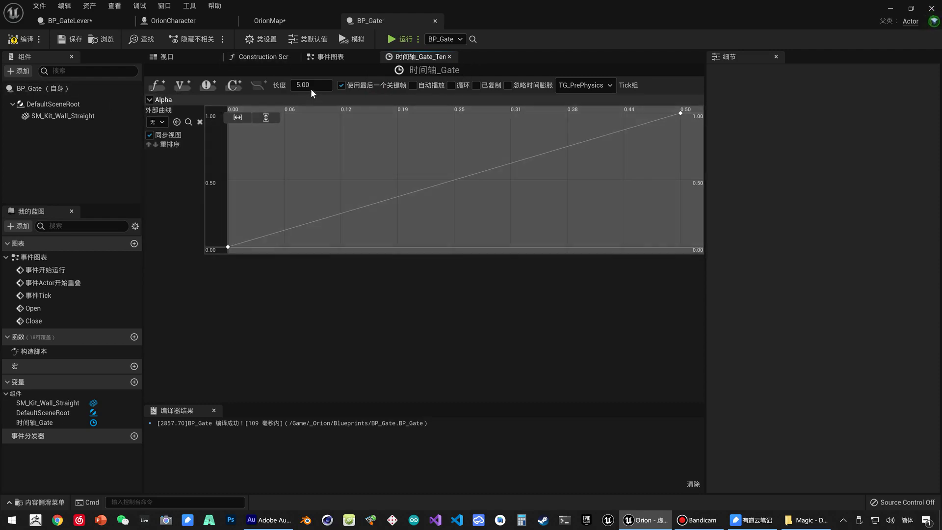
{"action": "left_click", "coordinate": [449, 56]}
{"action": "left_click", "coordinate": [270, 20]}
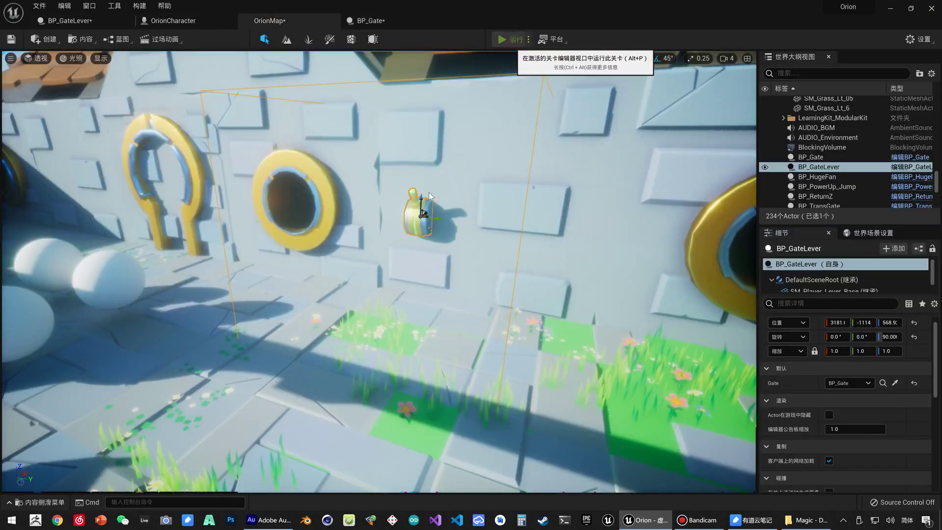
{"action": "key", "text": "alt+p"}
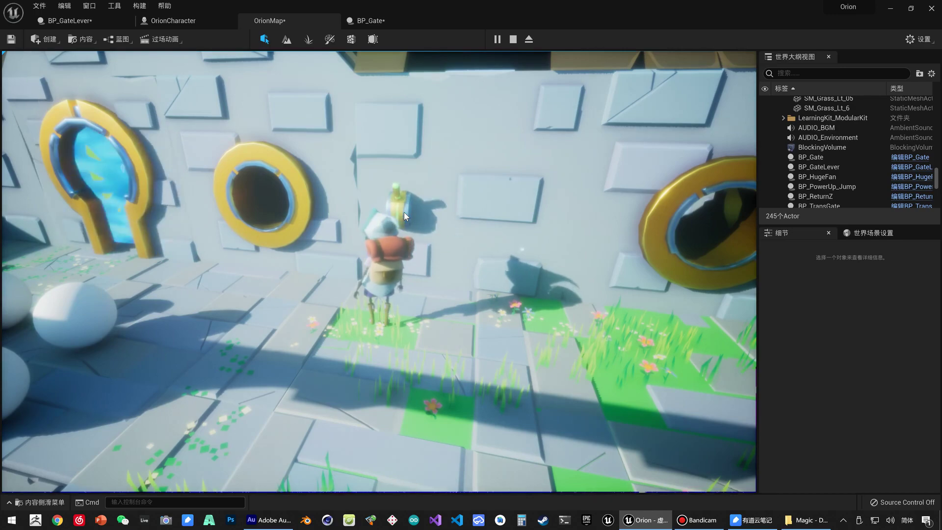
{"action": "key", "text": "a"}
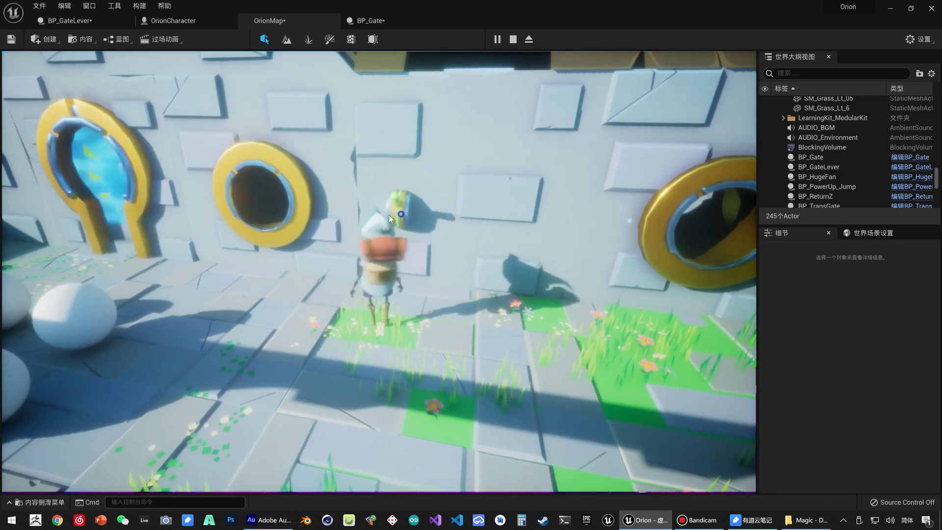
{"action": "key", "text": "w"}
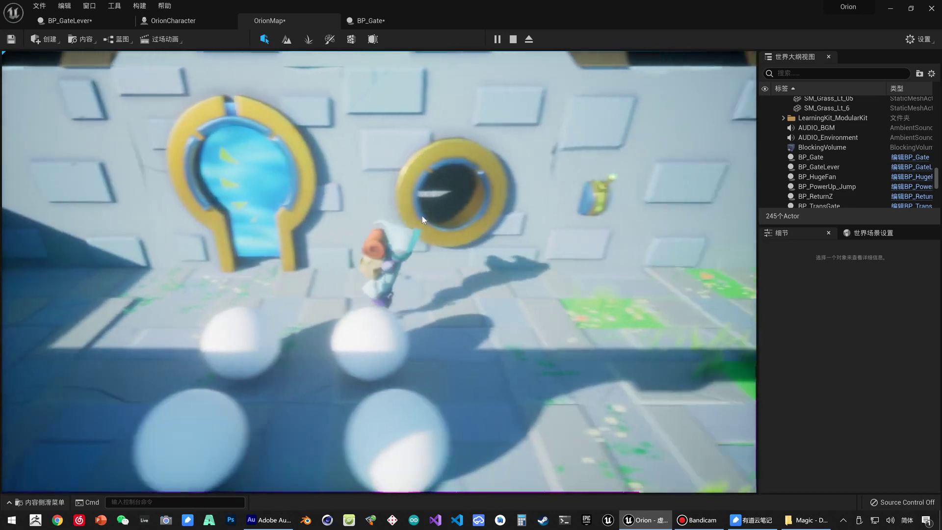
{"action": "left_click_drag", "start_coordinate": [421, 216], "coordinate": [399, 207]}
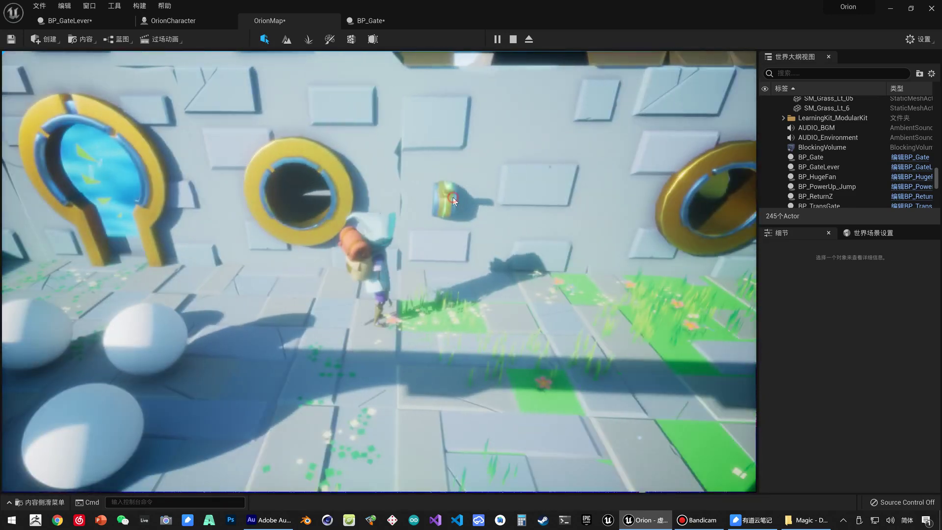
{"action": "key", "text": "a"}
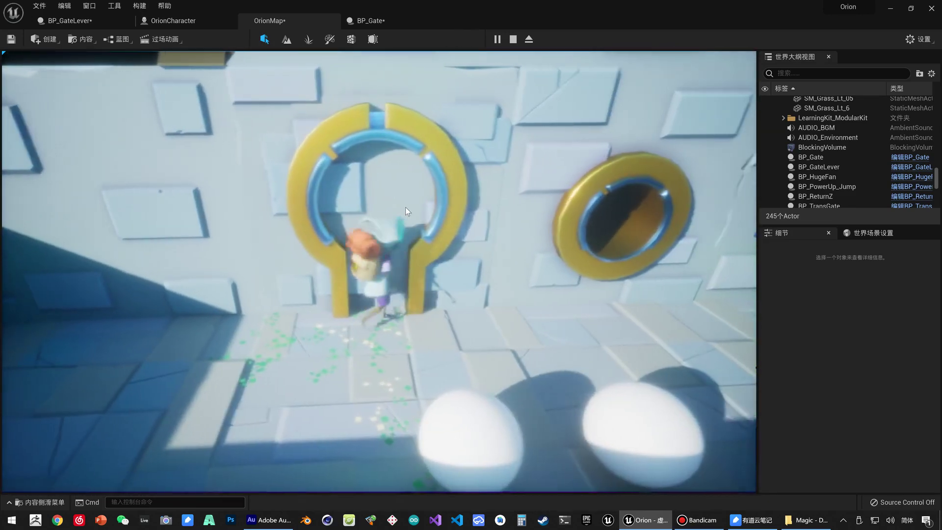
{"action": "key", "text": "Escape"}
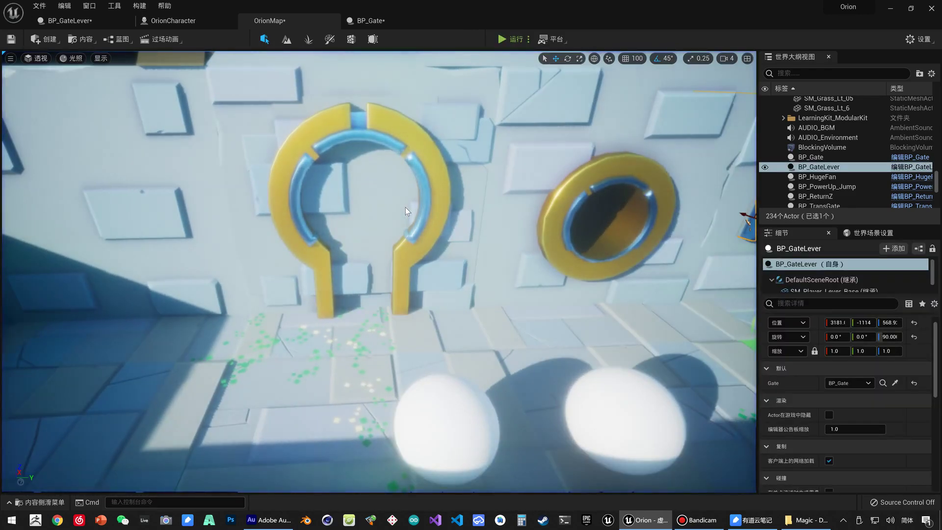
{"action": "right_click_drag", "start_coordinate": [459, 219], "coordinate": [564, 235]}
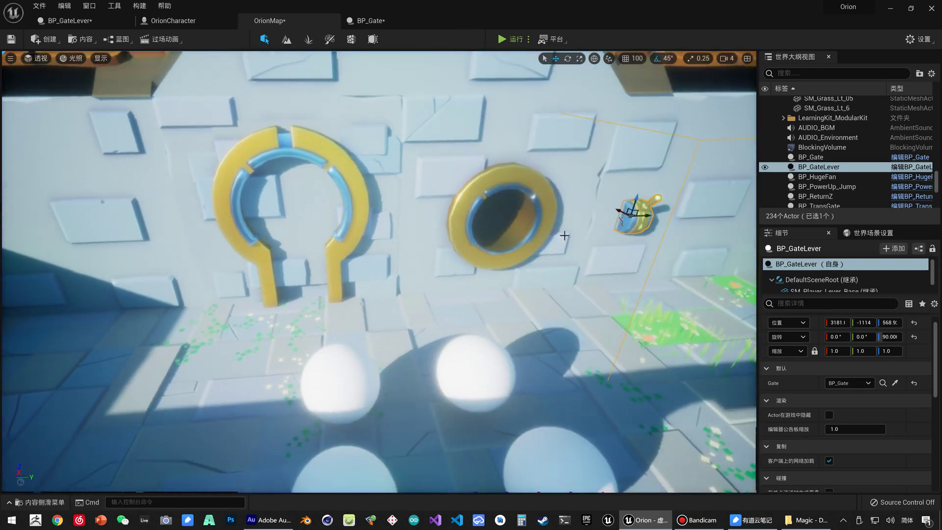